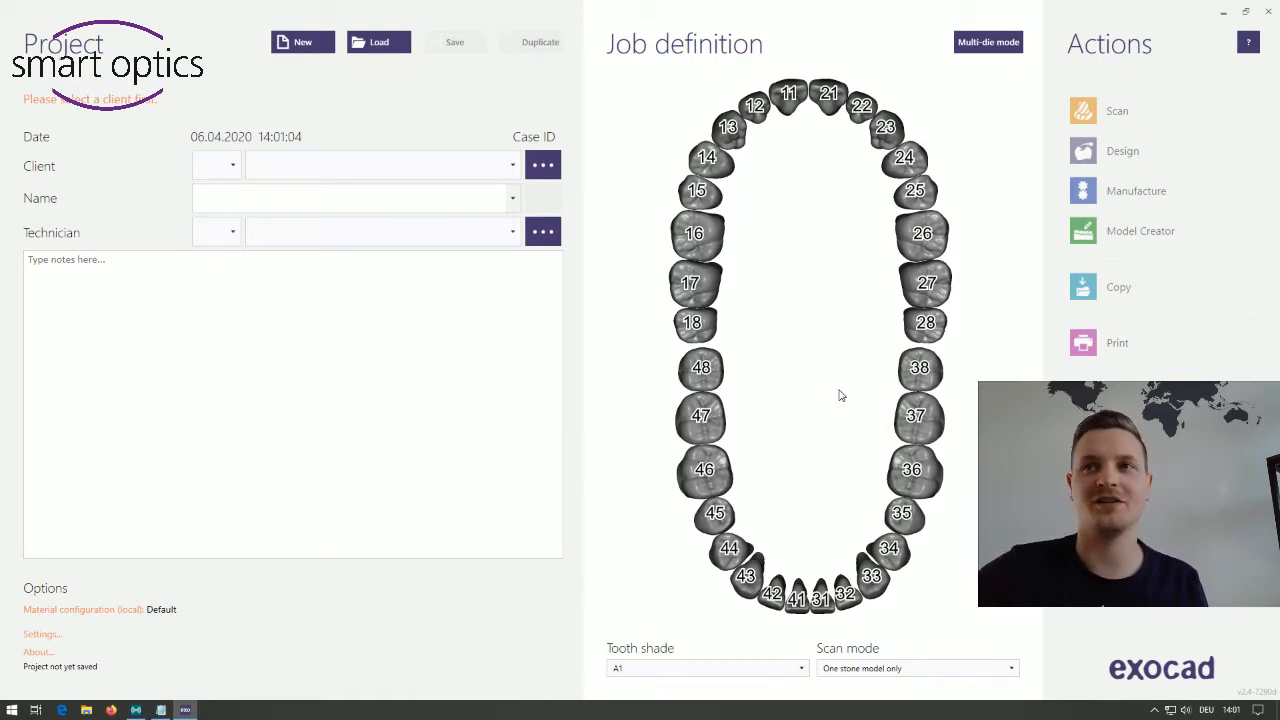
Fill in the project data with client Default, patient name Telescopic and technician Default.
click(452, 178)
click(443, 196)
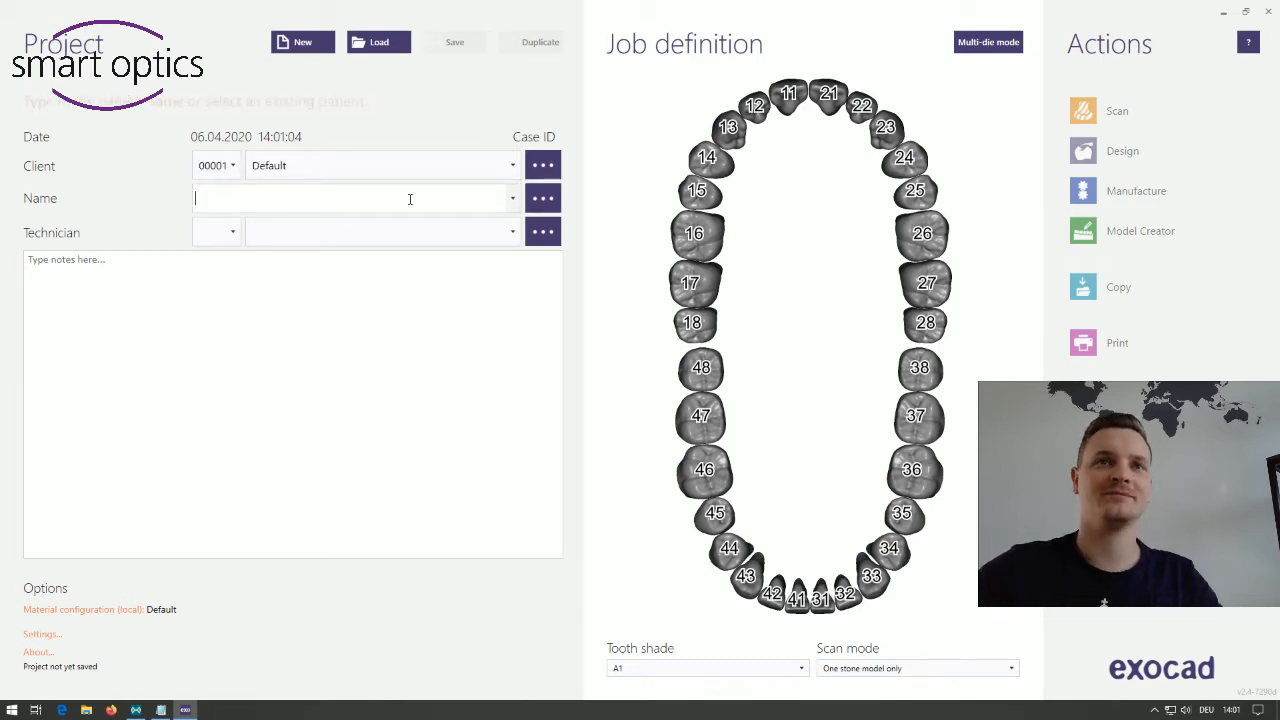
text(Teles)
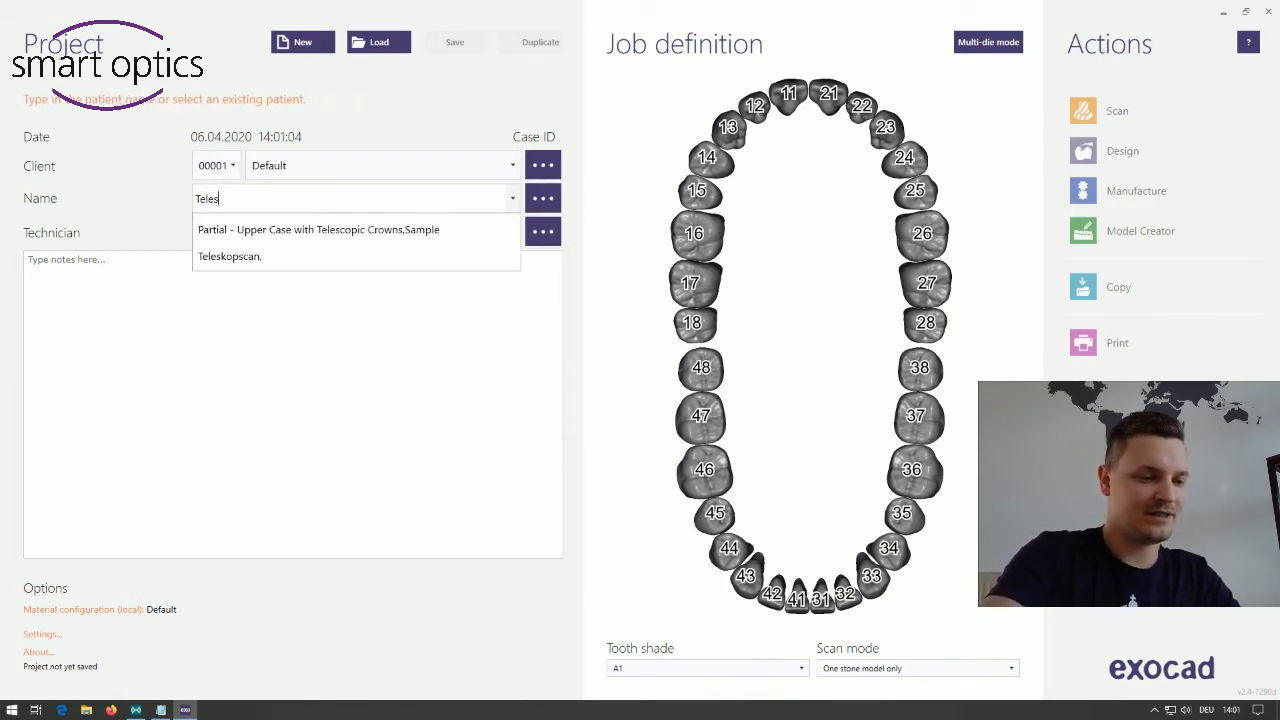
text(copic)
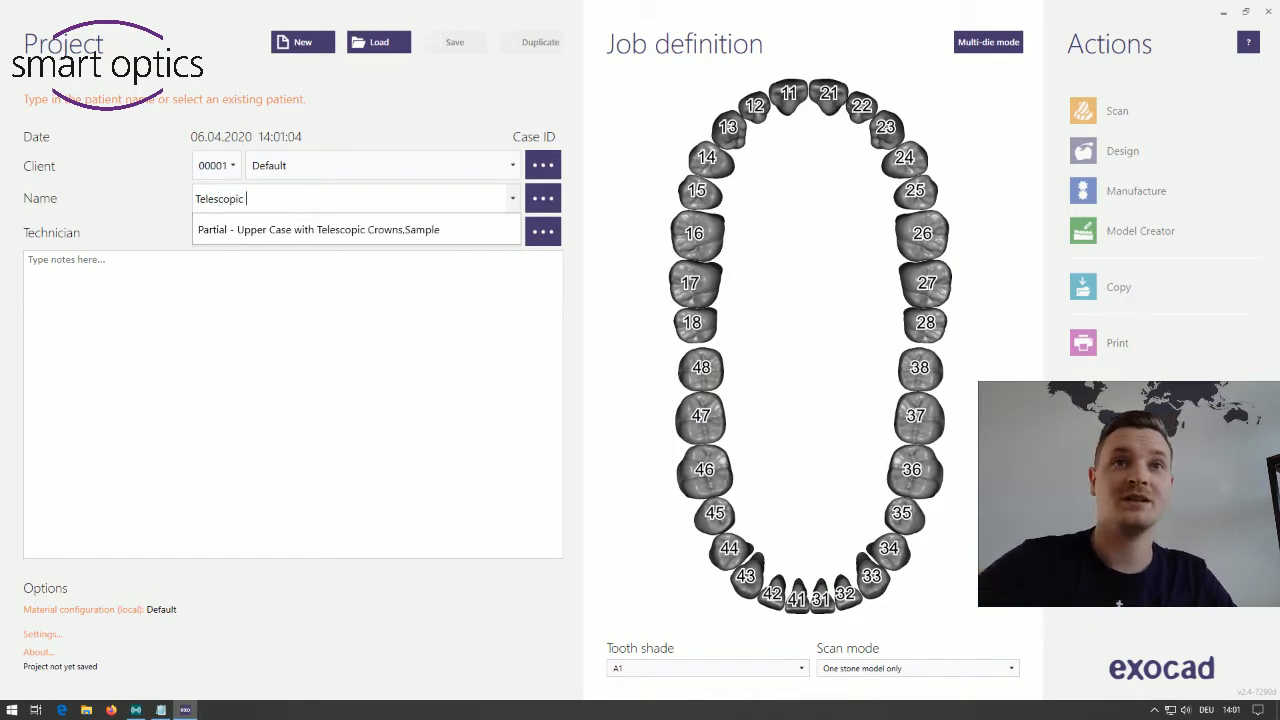
click(403, 340)
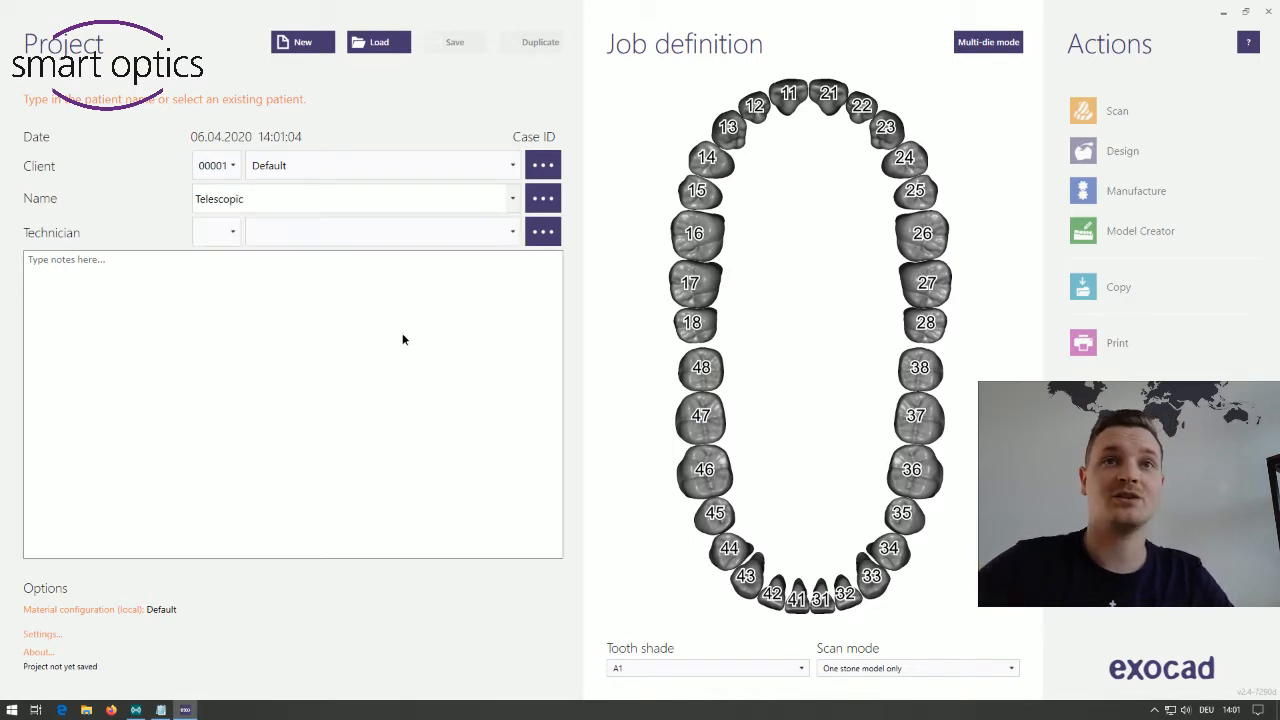
click(380, 241)
click(371, 262)
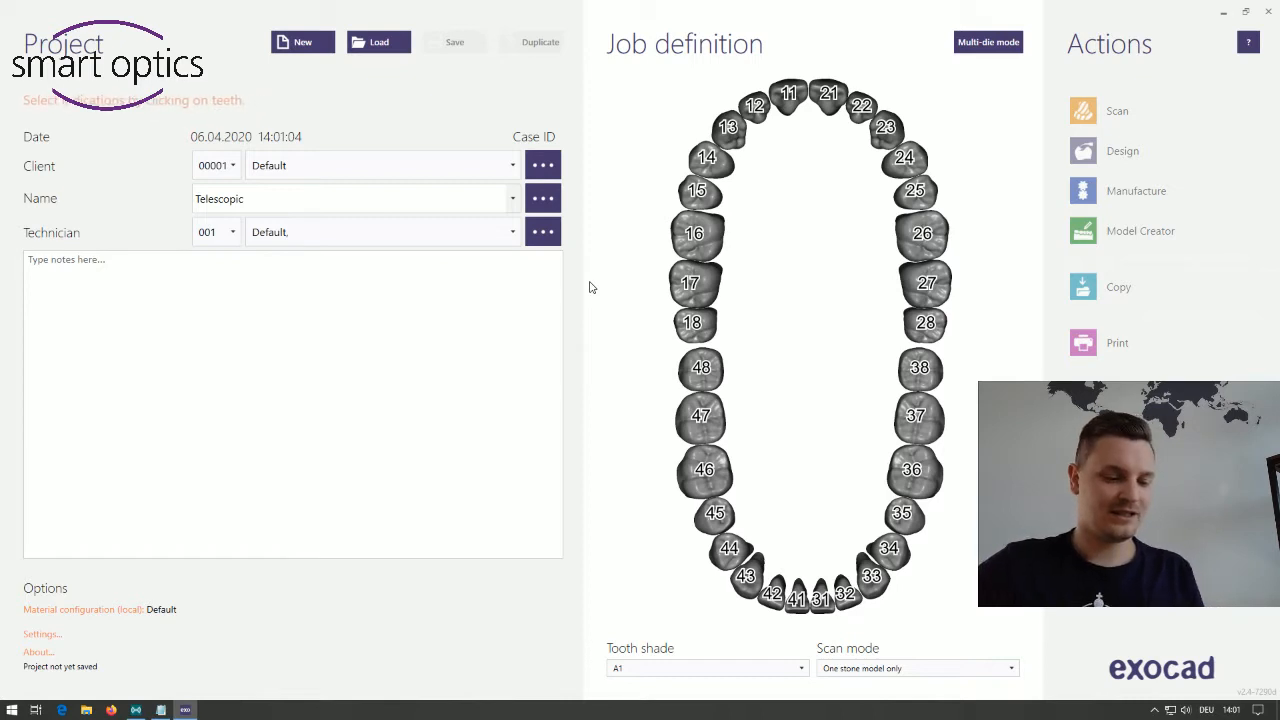
Define teeth 15 and 24 as anatomic crowns in NP Metal, keeping the preset parameters.
click(706, 195)
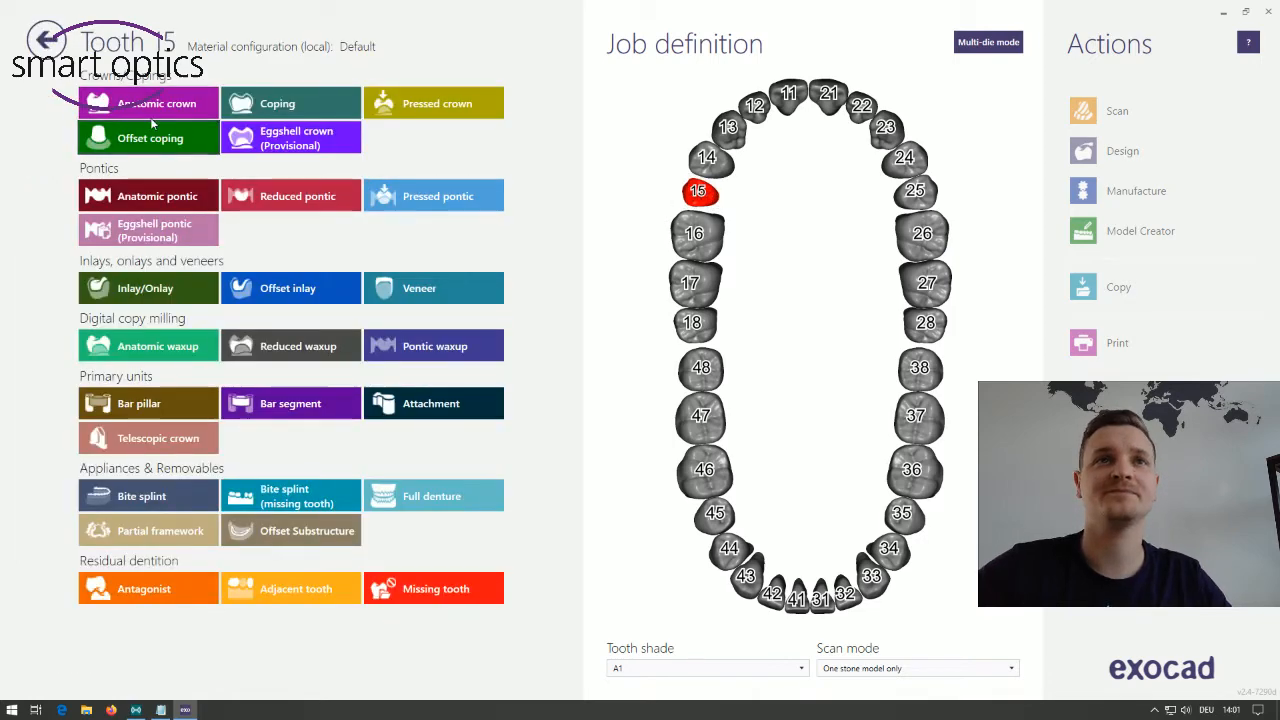
click(153, 110)
click(738, 215)
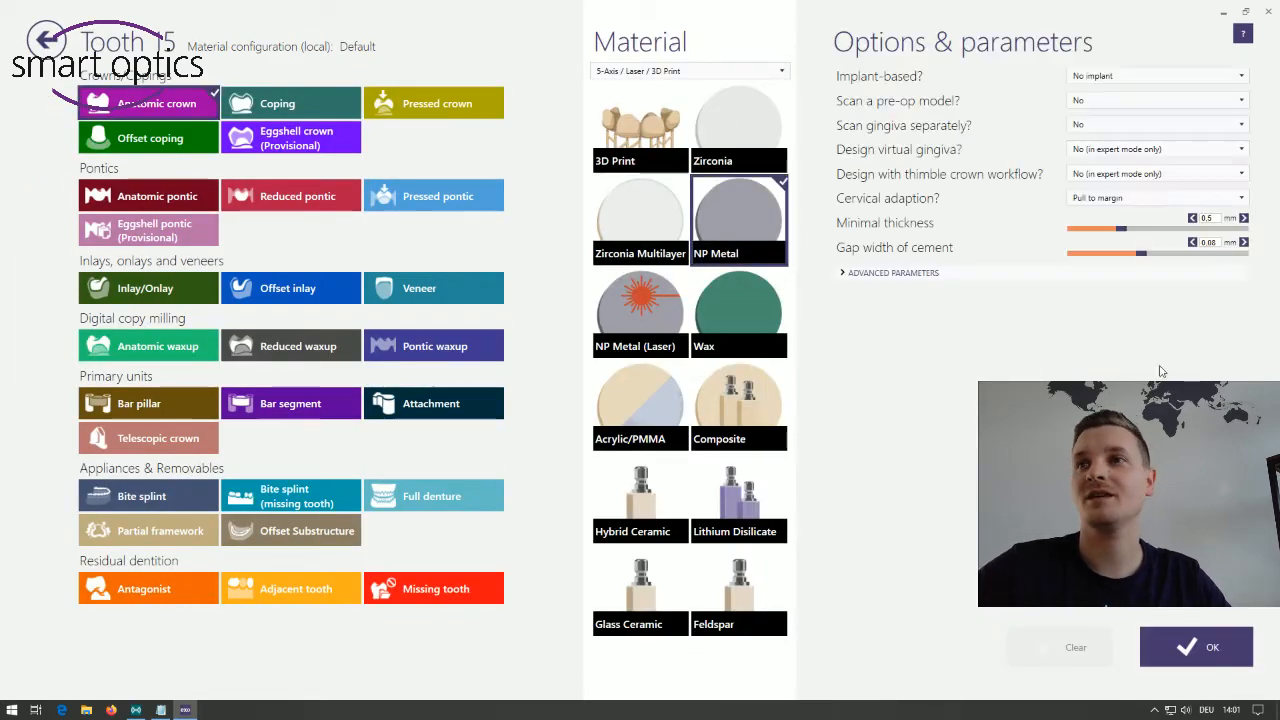
click(1204, 642)
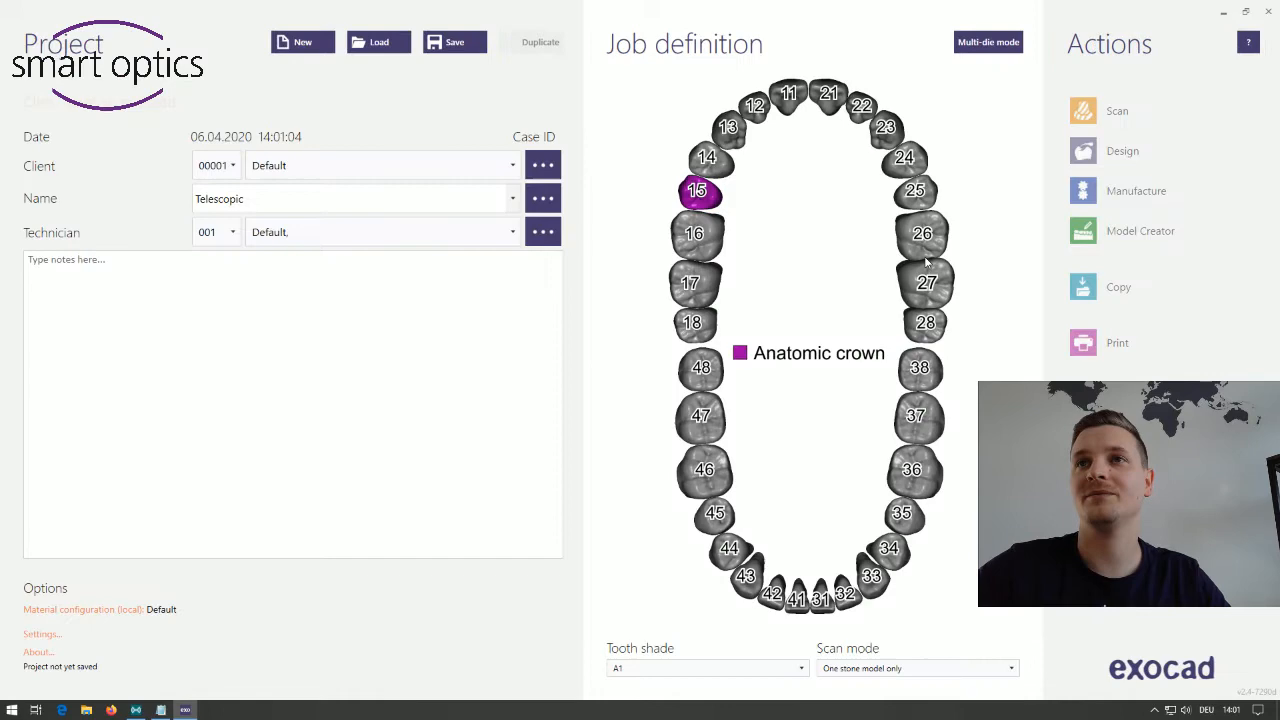
click(904, 158)
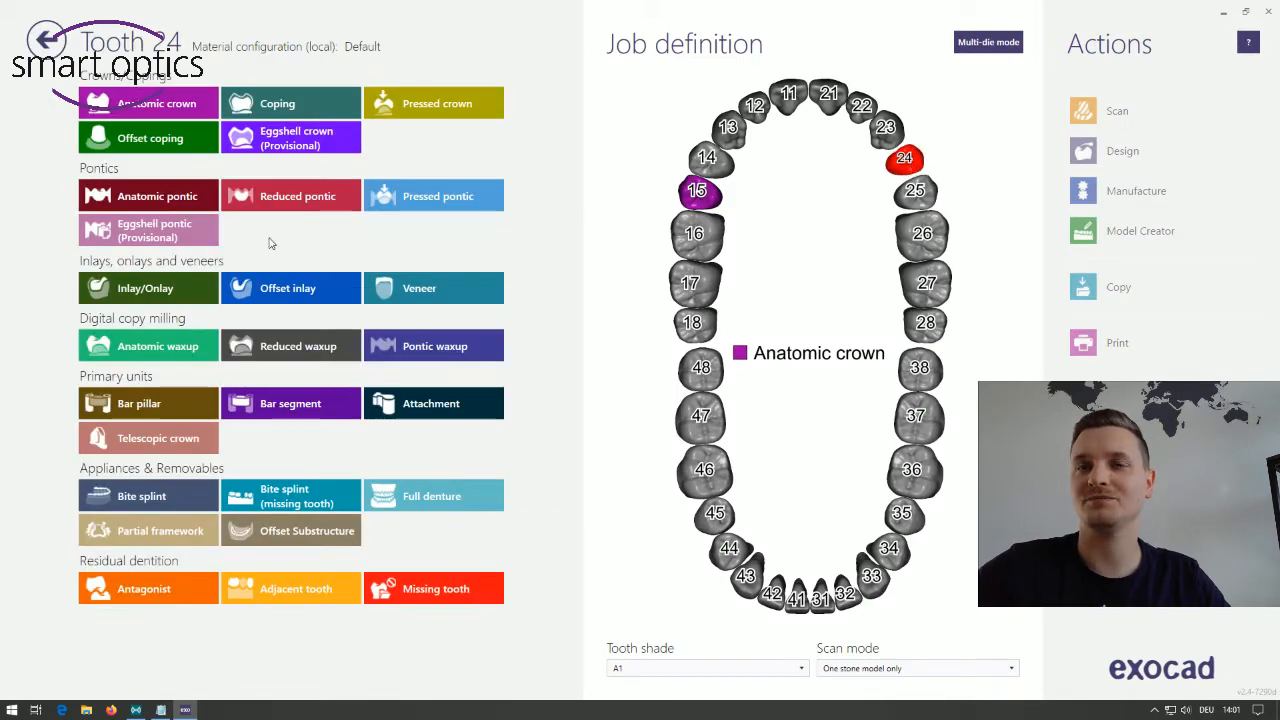
click(153, 104)
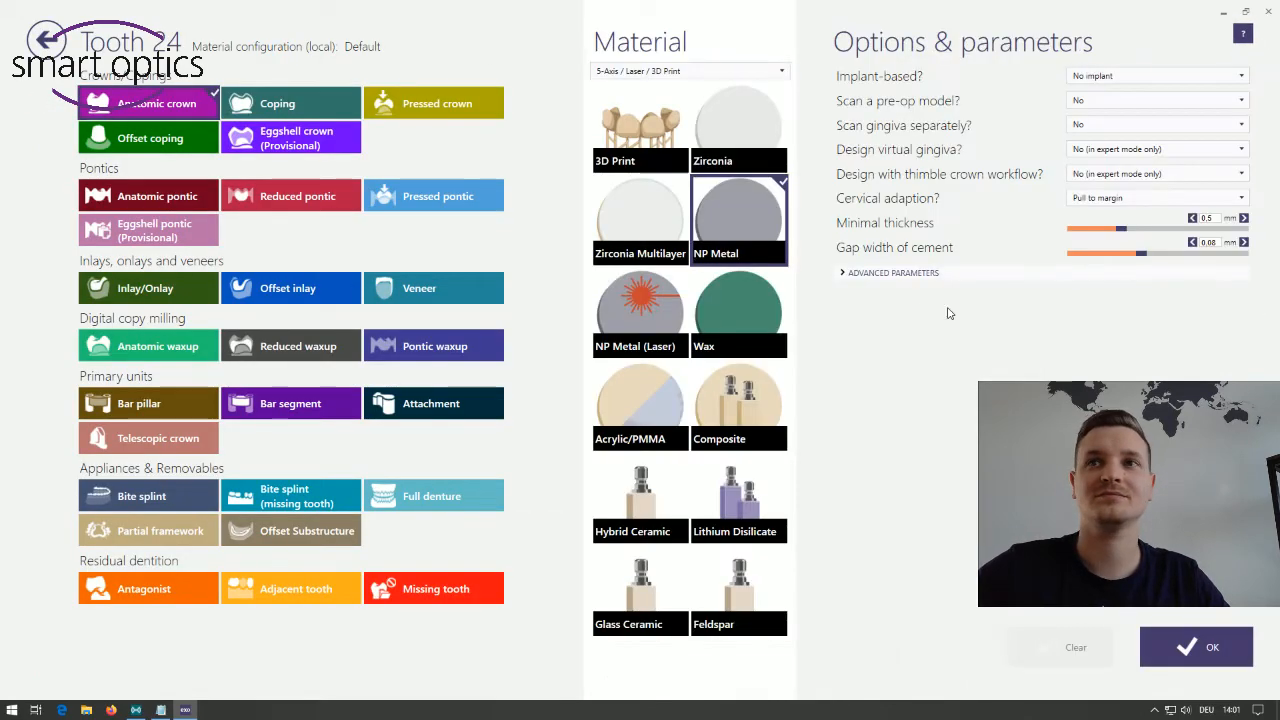
click(1196, 640)
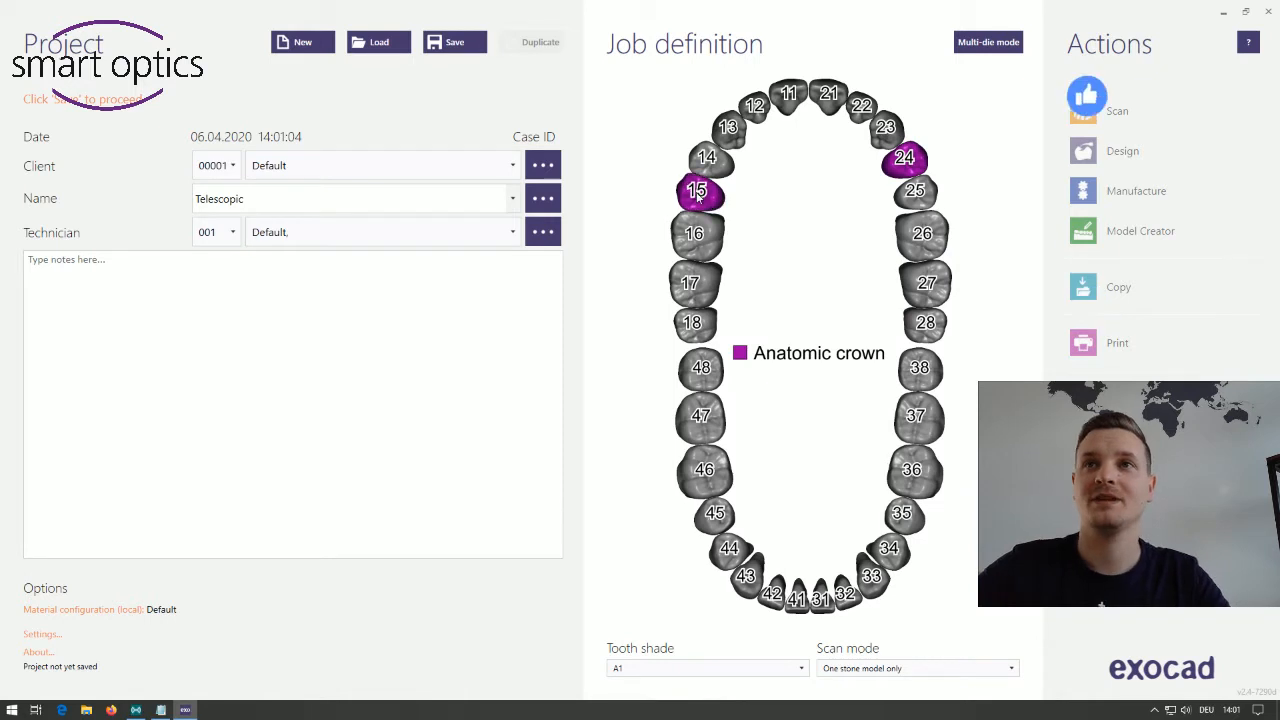
Mark teeth 14 through 23 as healthy adjacent teeth and save the project.
click(710, 159)
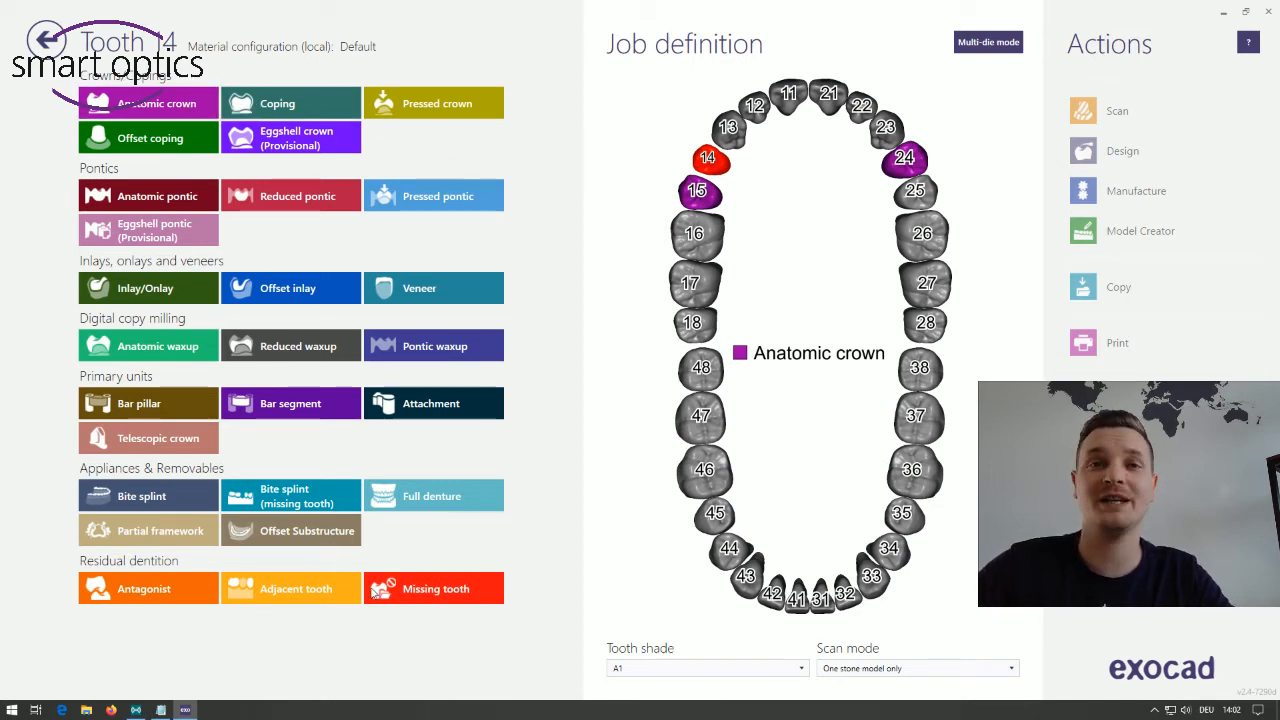
click(293, 590)
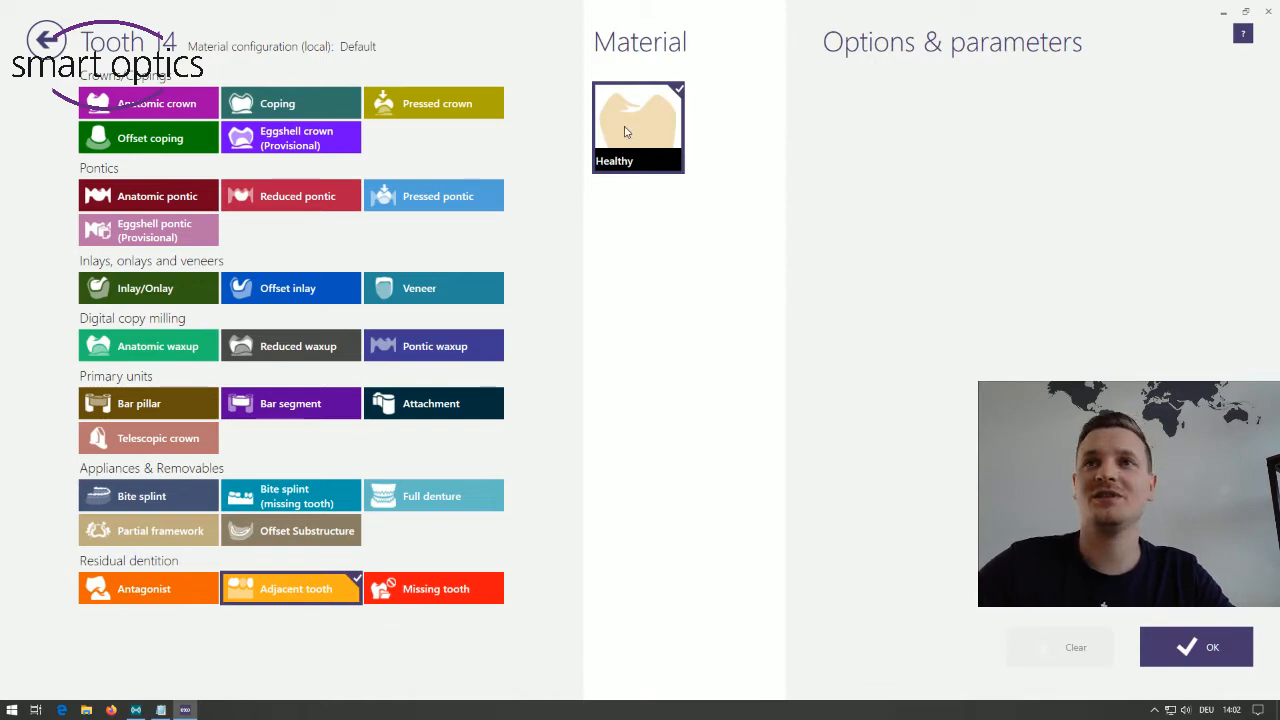
click(1210, 647)
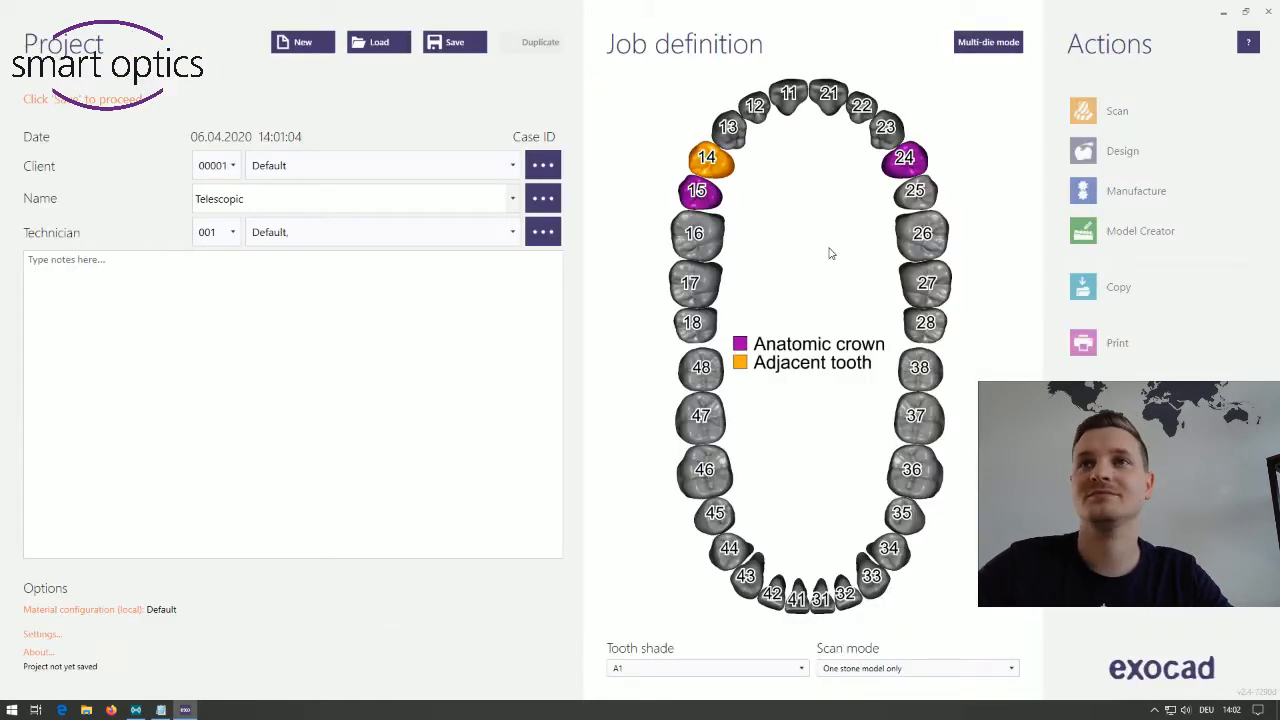
shift+click(886, 132)
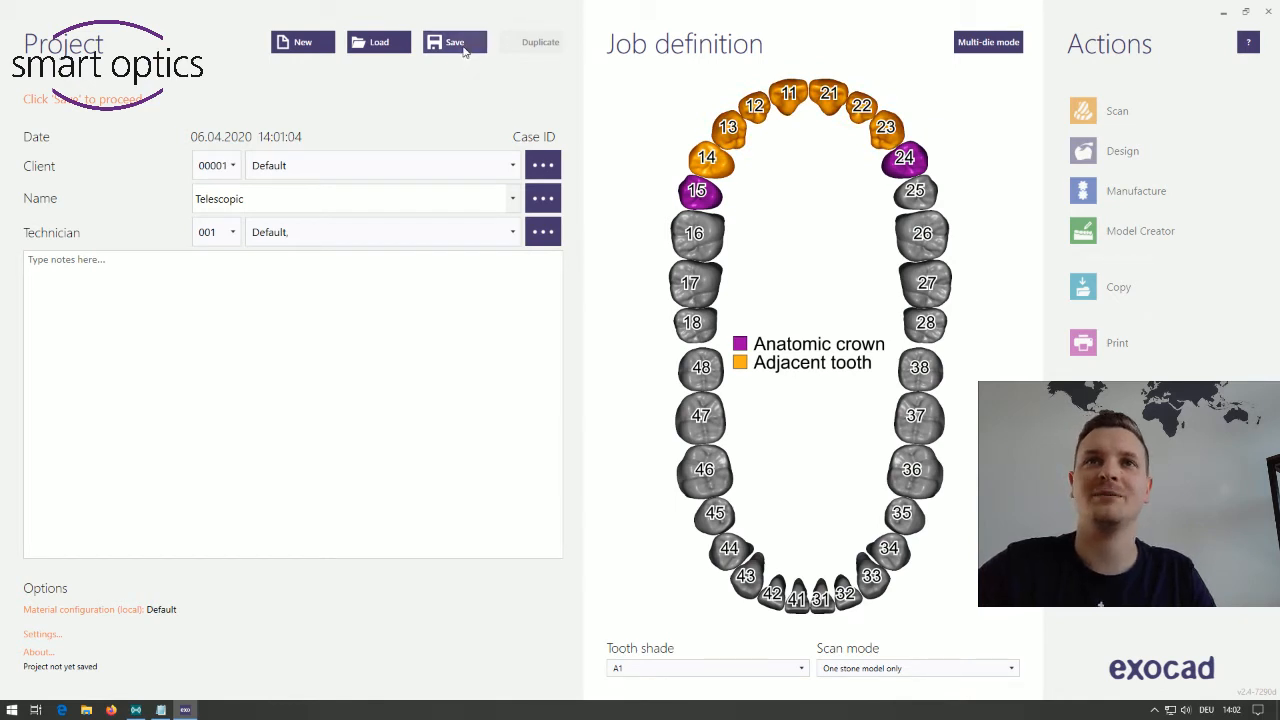
click(455, 43)
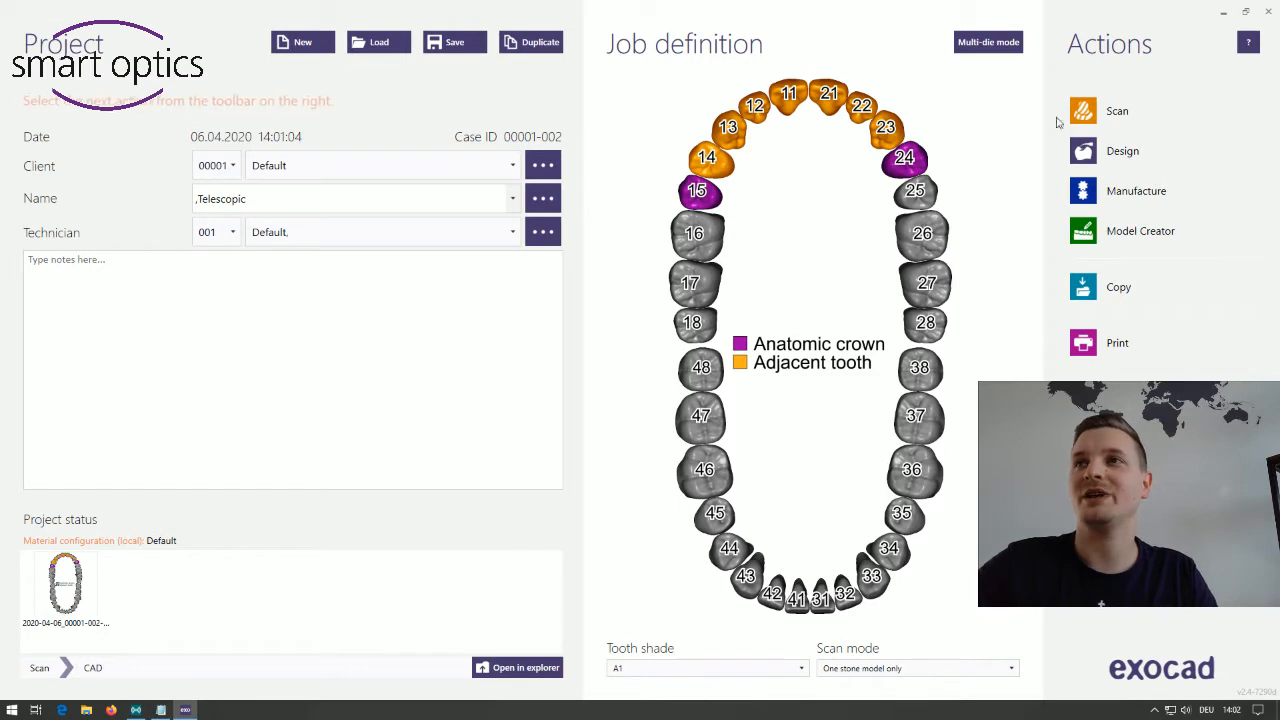
Launch scanning for the saved project, set the upper jaw presentation to Complete jaw and start the scan project.
click(1114, 114)
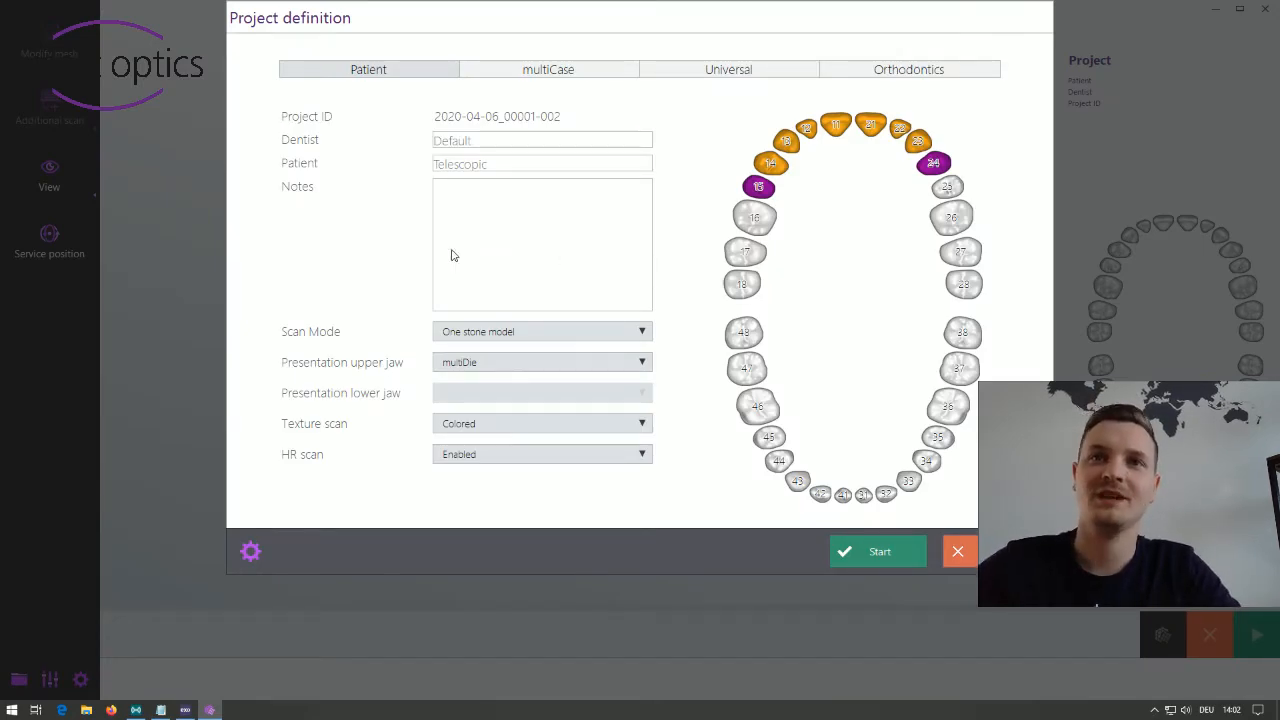
click(511, 371)
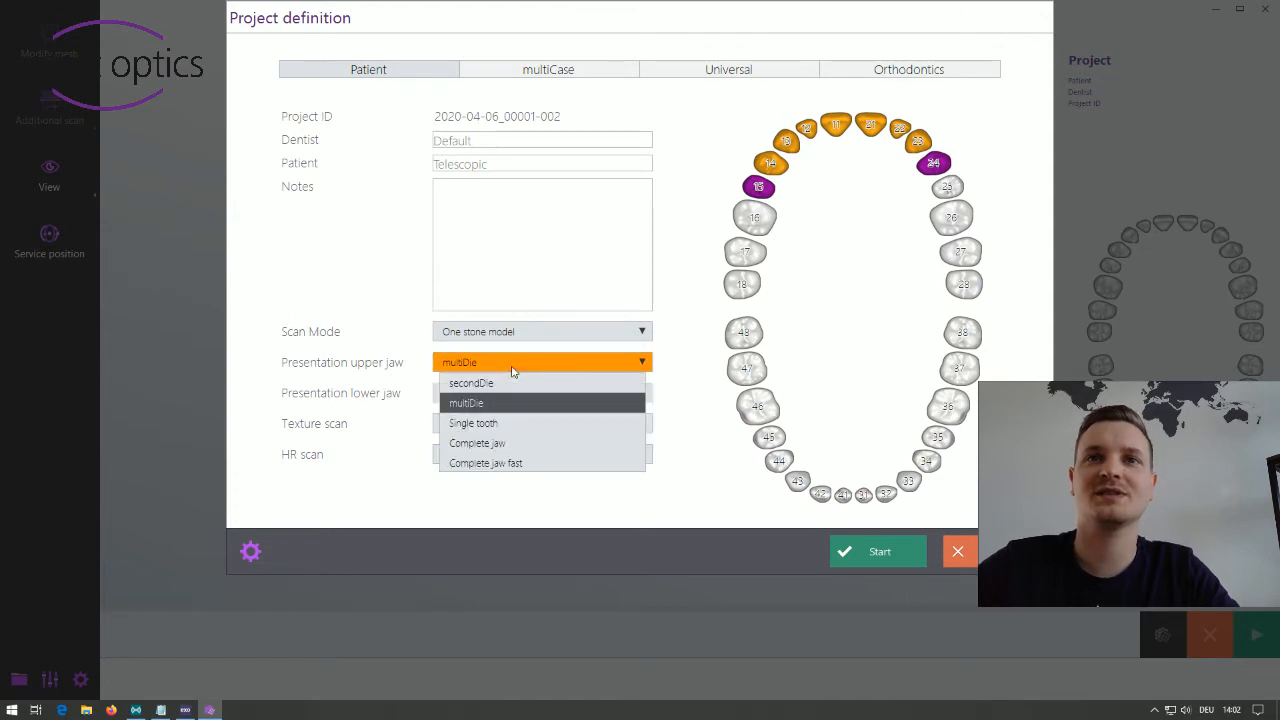
click(547, 445)
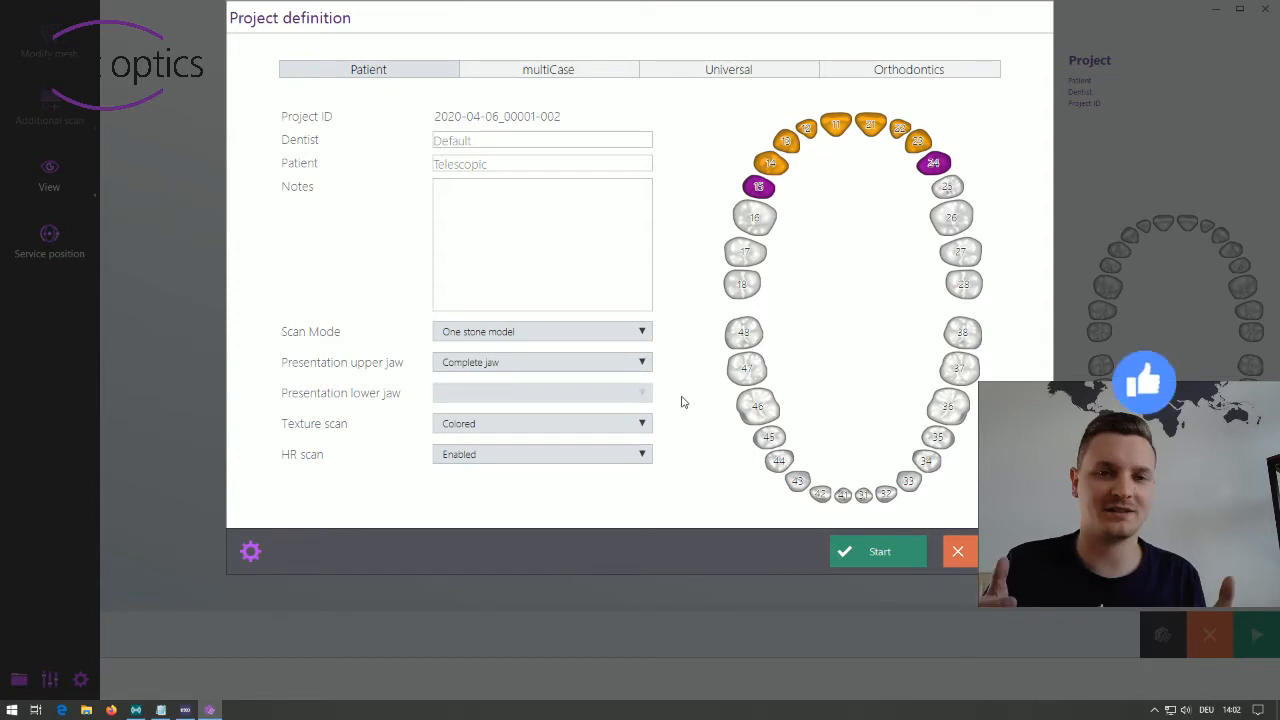
click(848, 556)
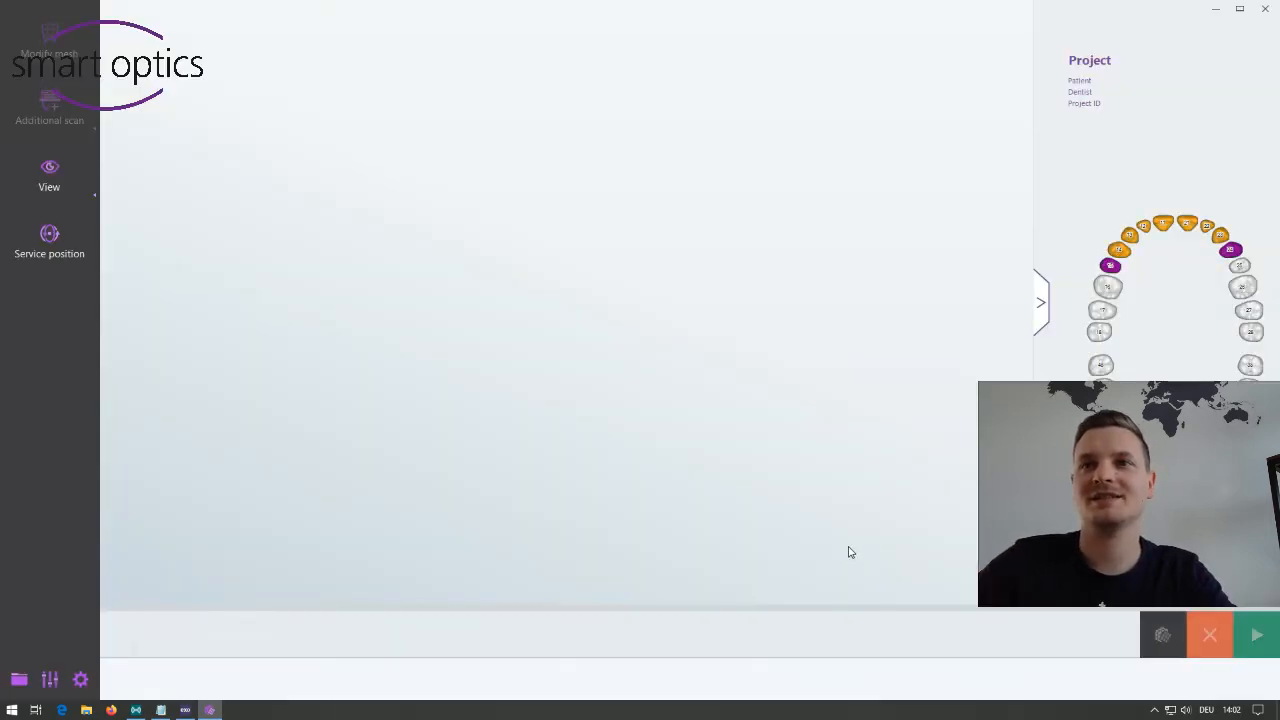
Adjust the scan height so the Z-focus plane lies at the centre of the upper jaw teeth, and start the upper jaw scan.
click(214, 632)
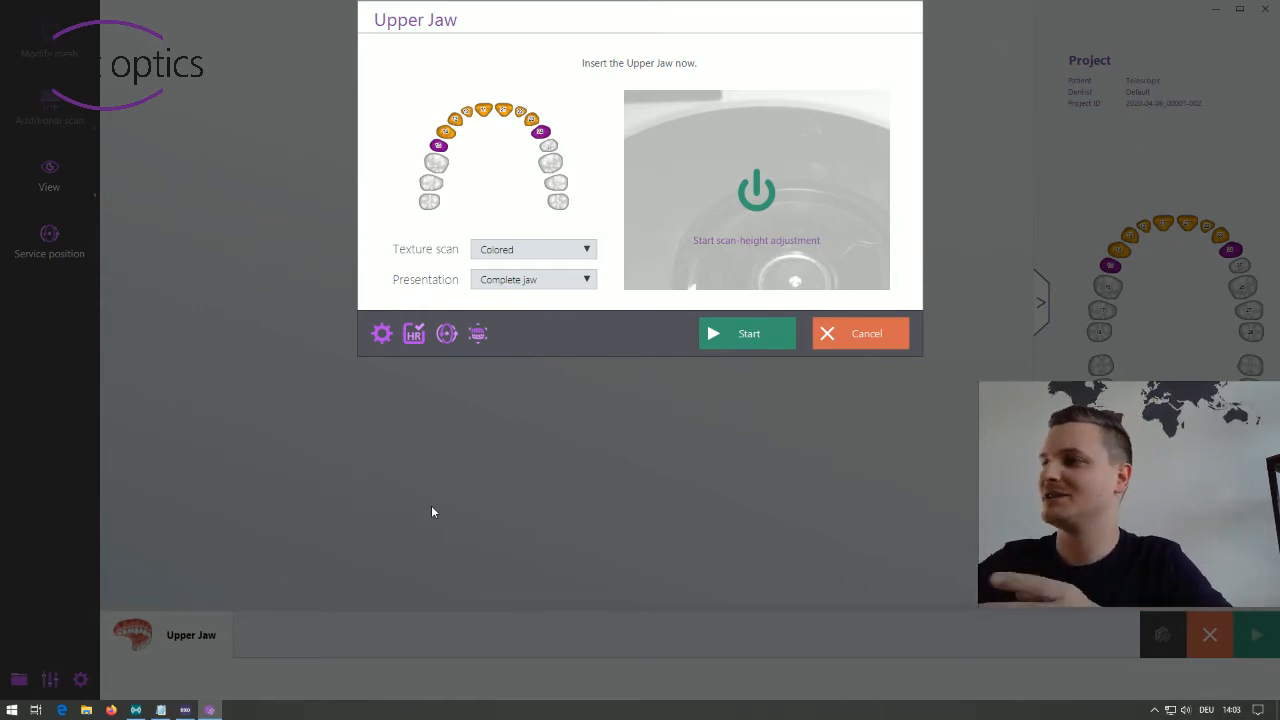
click(744, 193)
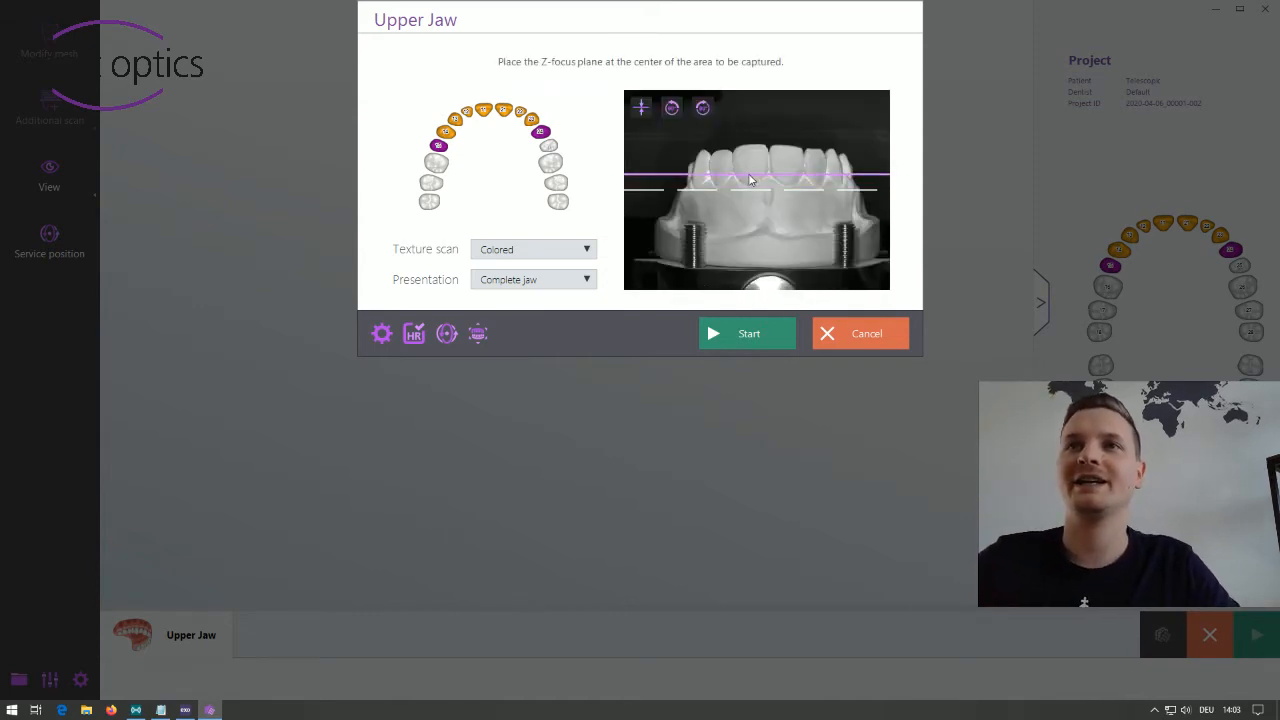
mouse_move(750, 178)
mouse_down()
mouse_move(706, 115)
mouse_move(752, 199)
mouse_up()
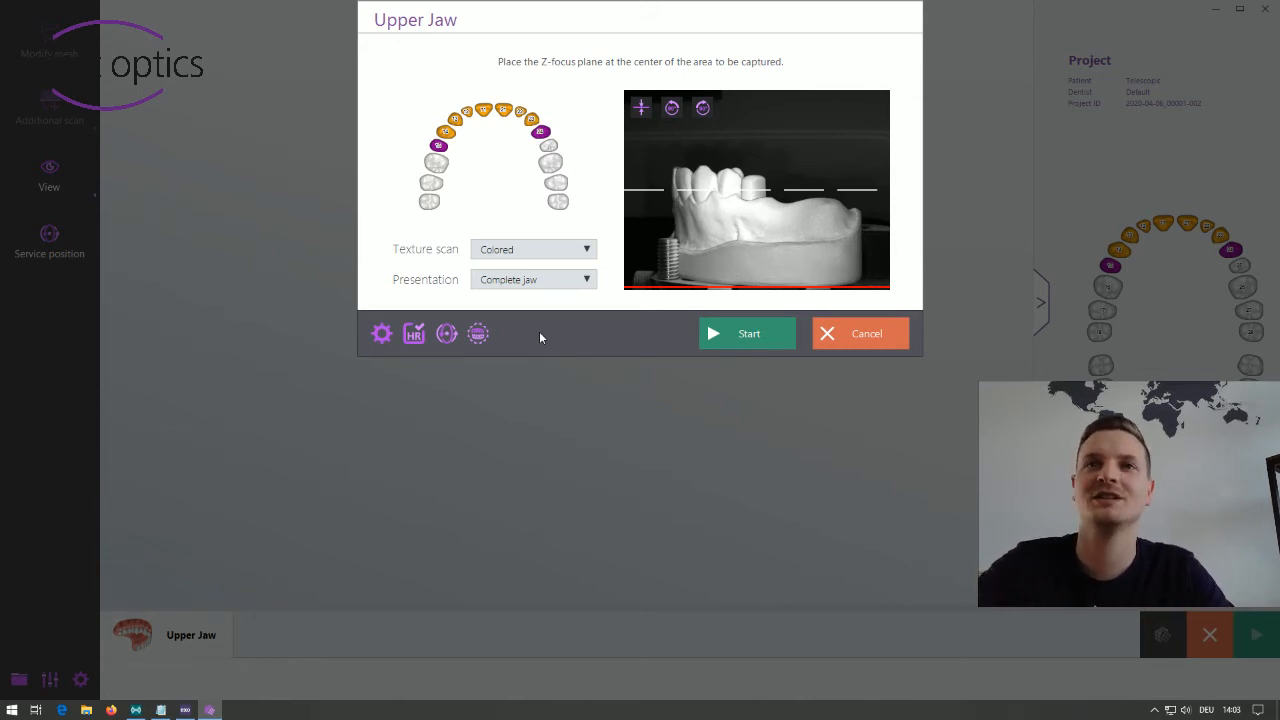
click(744, 334)
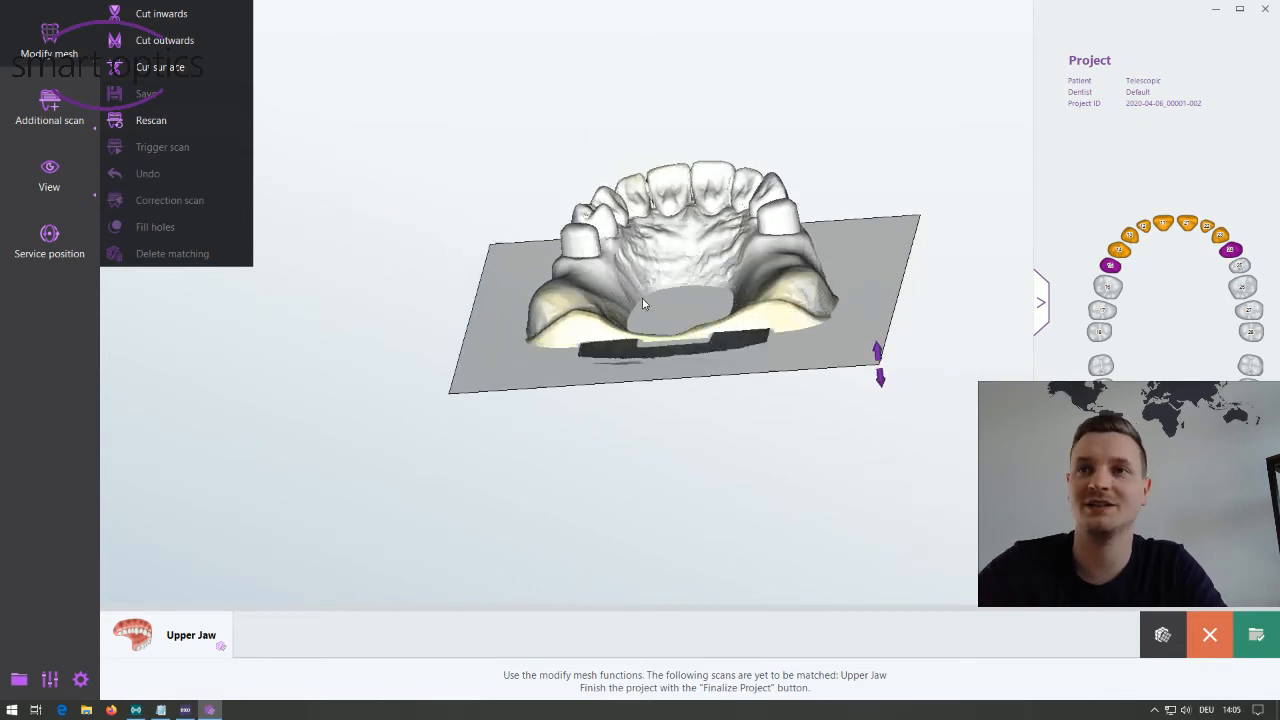
Examine the scanned upper jaw mesh from several sides, looking closely at the crown on tooth 15 and its neighbouring teeth.
scroll(642, 299, up, 3)
right_drag(655, 285, 730, 328)
scroll(708, 316, down, 2)
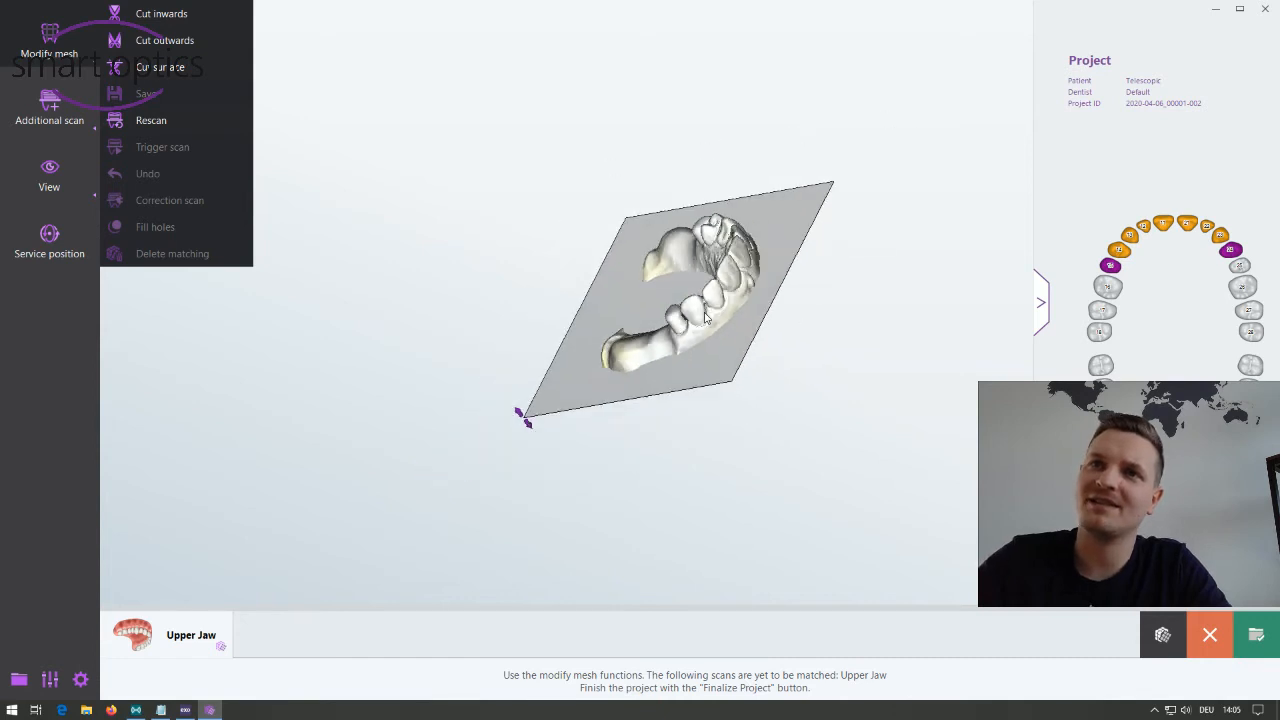
scroll(704, 318, up, 4)
scroll(704, 318, up, 5)
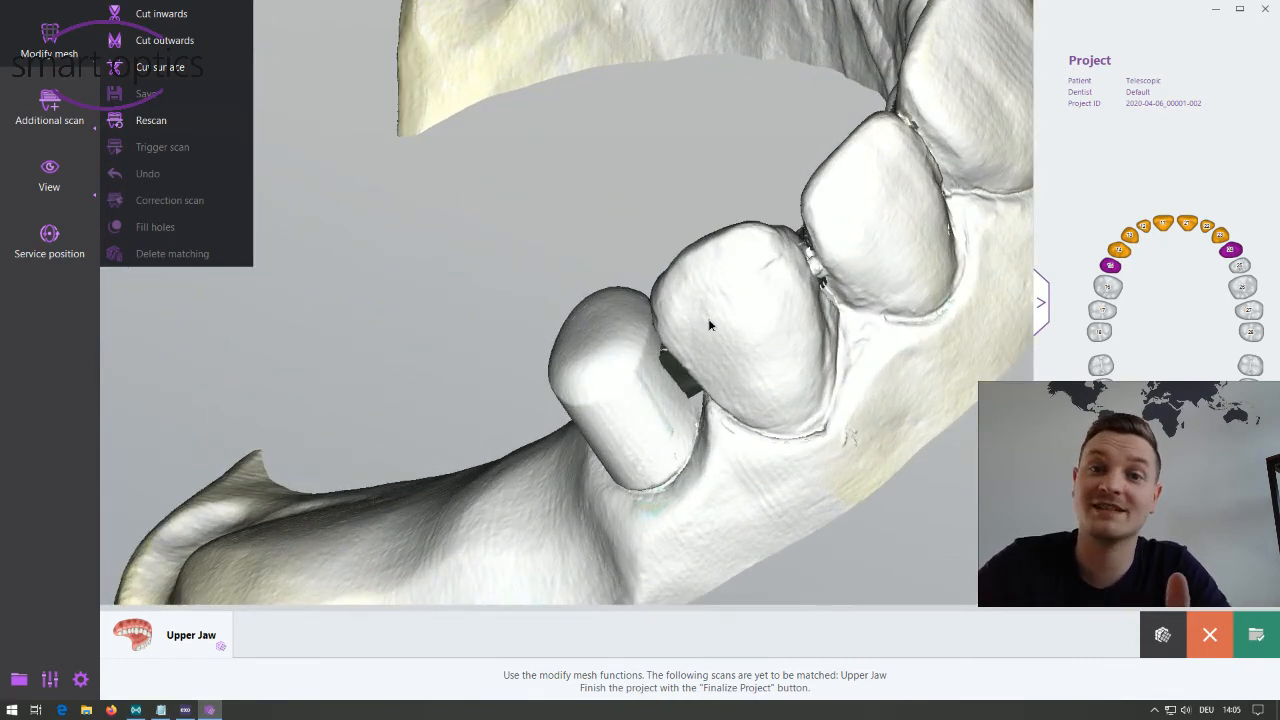
right_drag(708, 323, 658, 246)
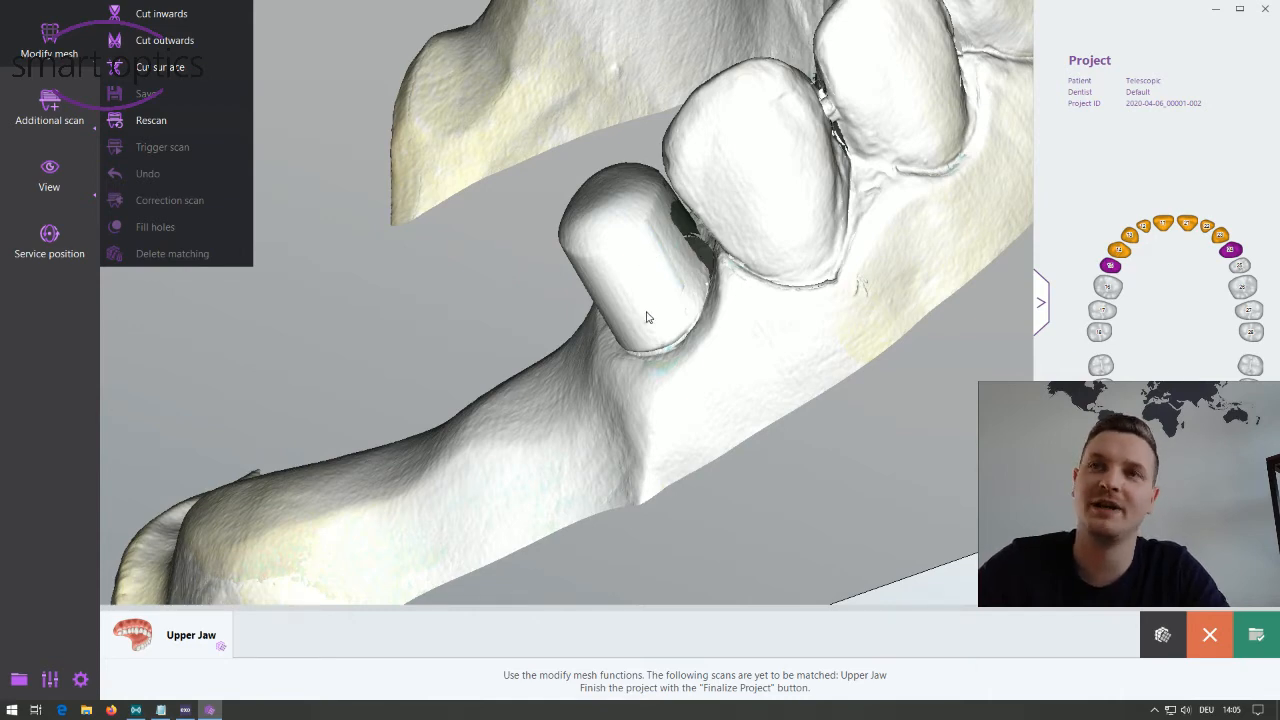
scroll(646, 317, up, 2)
scroll(646, 317, down, 6)
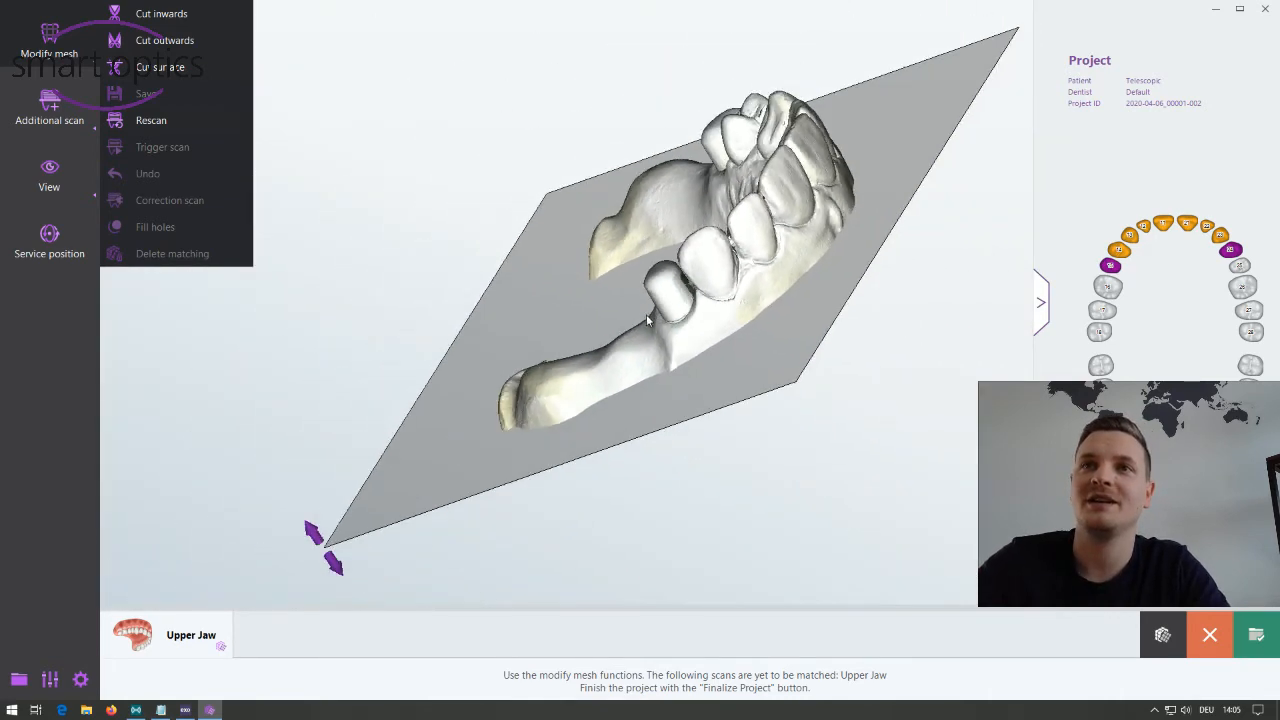
right_drag(646, 314, 773, 289)
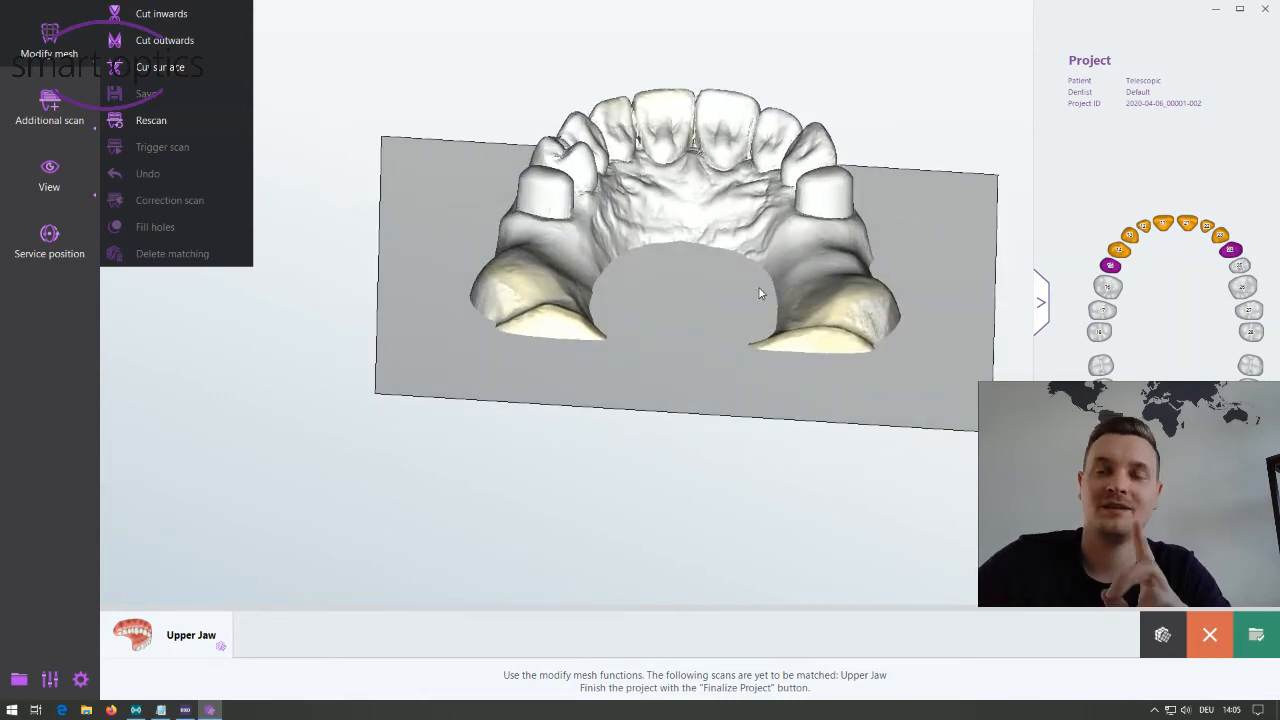
Add an additional scan to the project and name the new measurement Primary crowns.
click(51, 108)
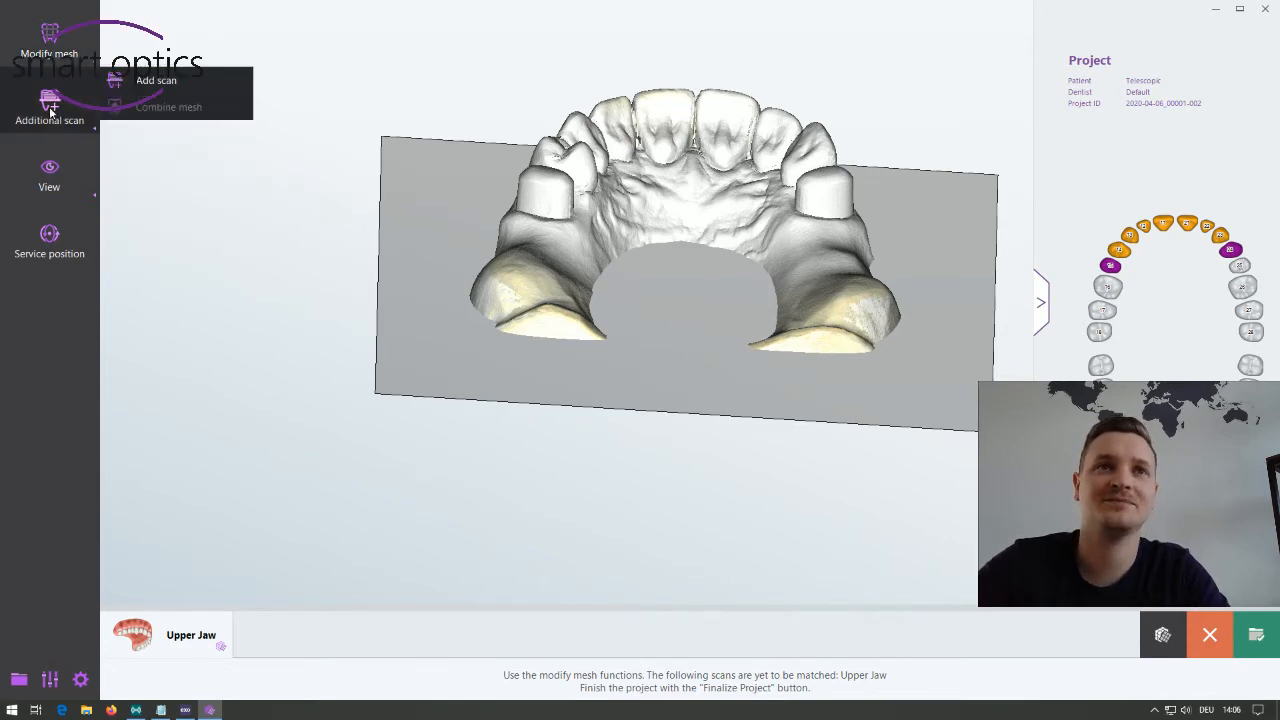
click(158, 82)
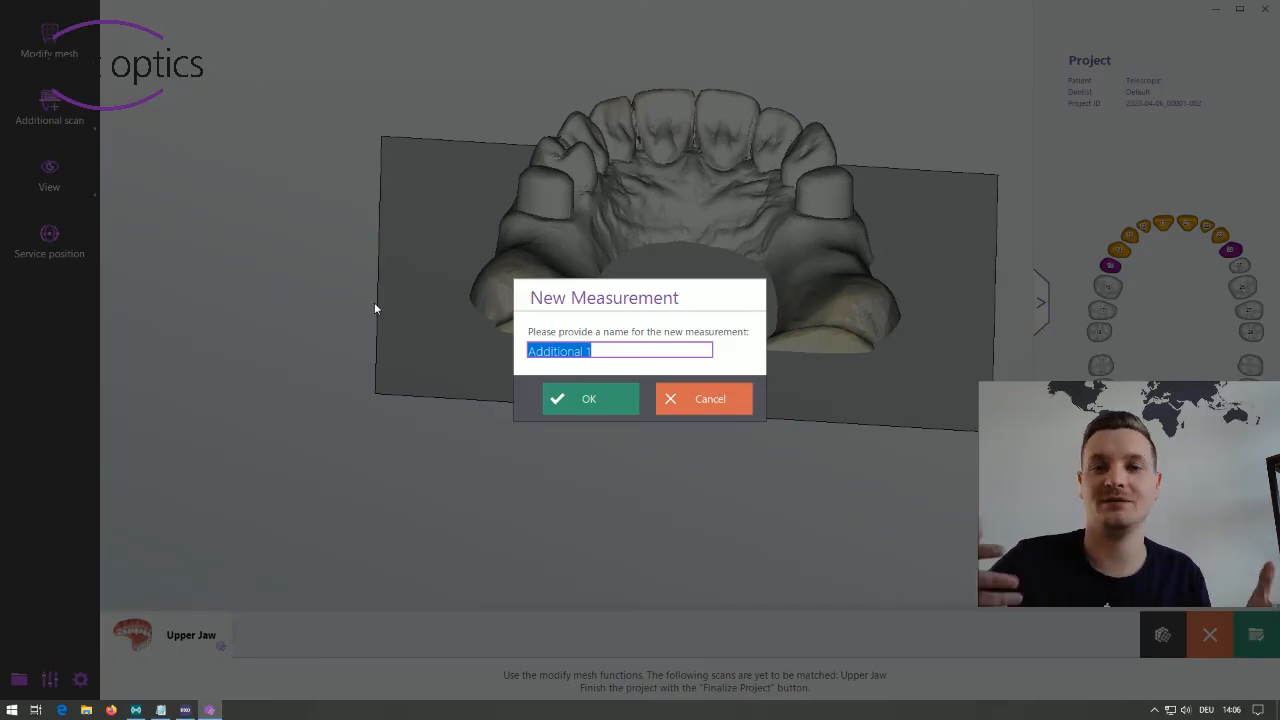
key(BackSpace)
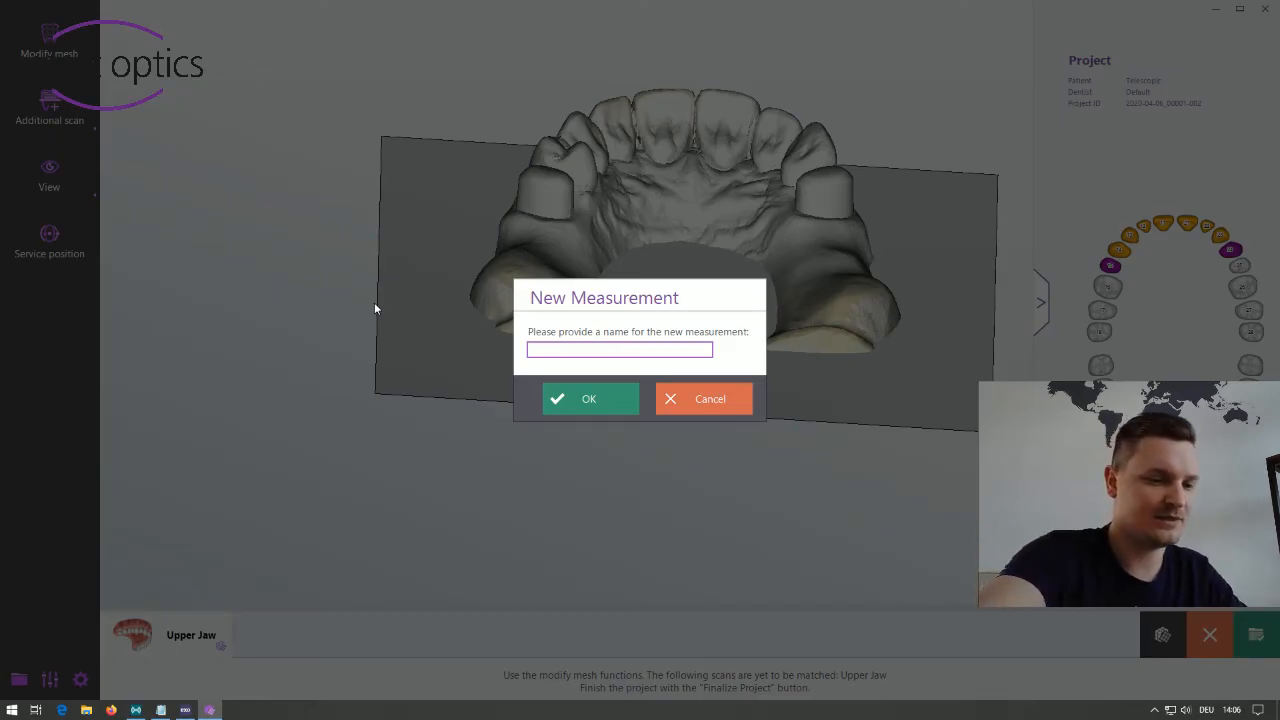
text(Pr)
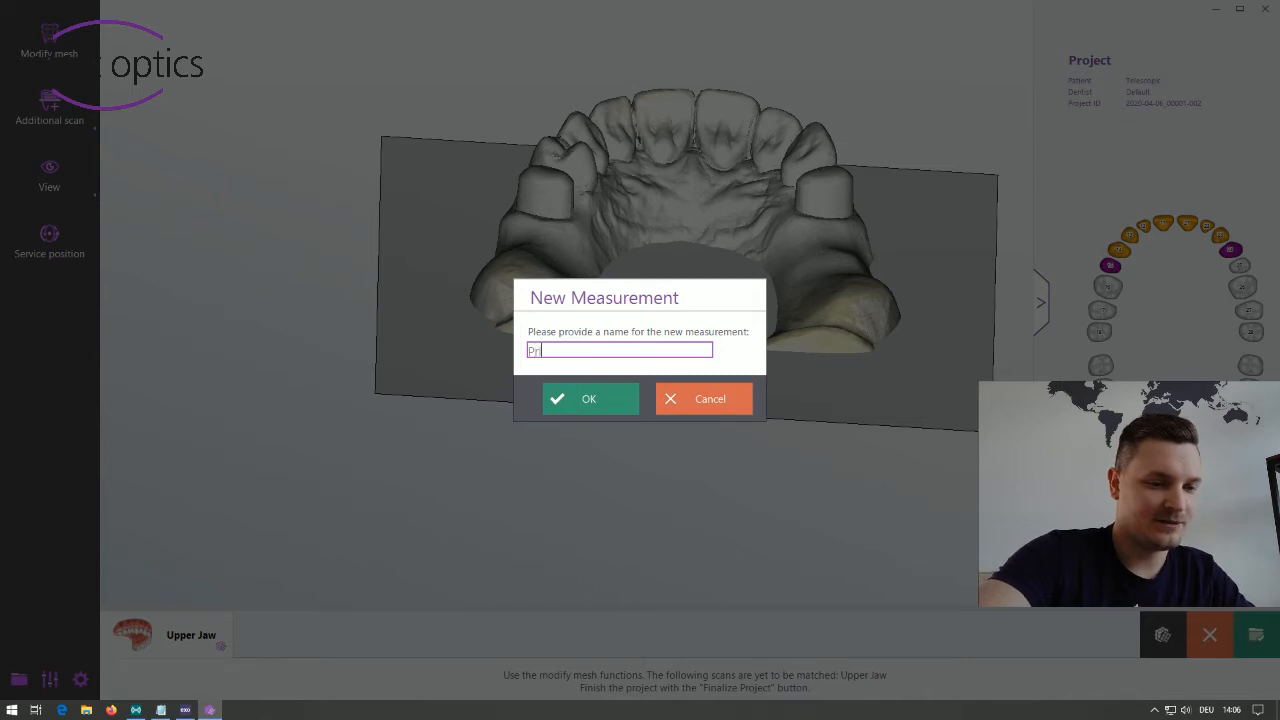
text(imary cro)
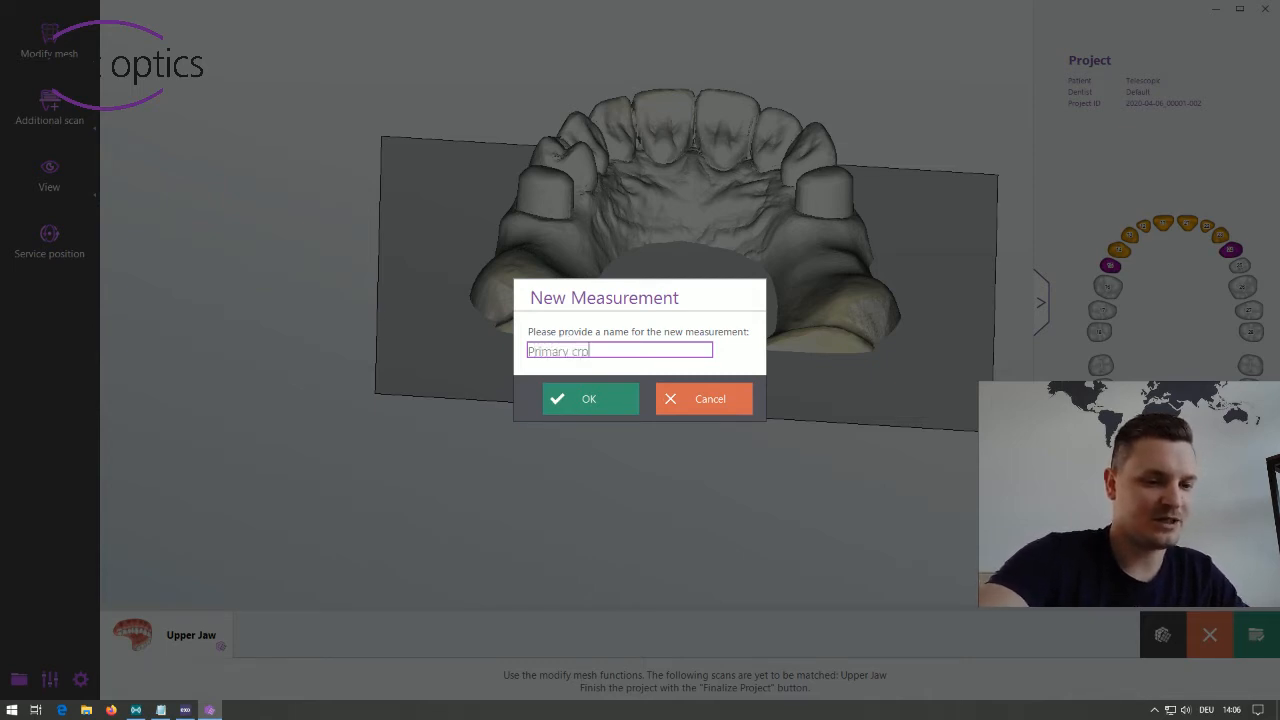
text(wnss)
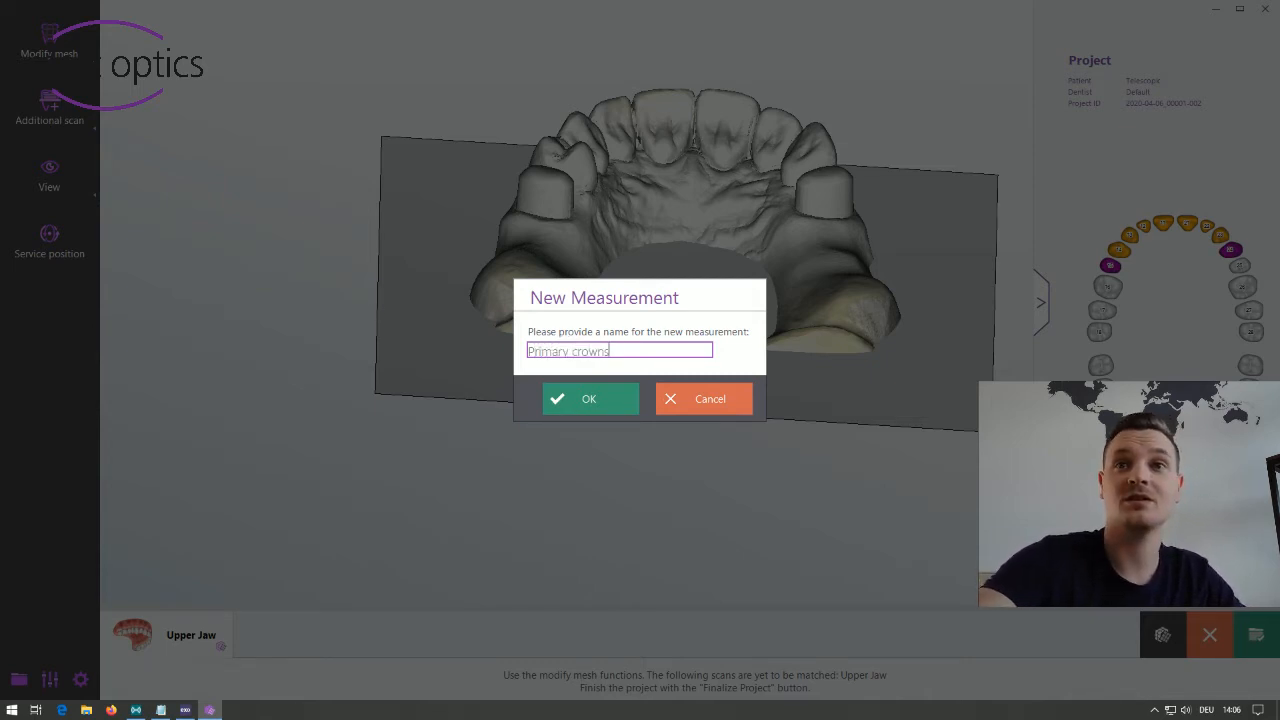
click(568, 400)
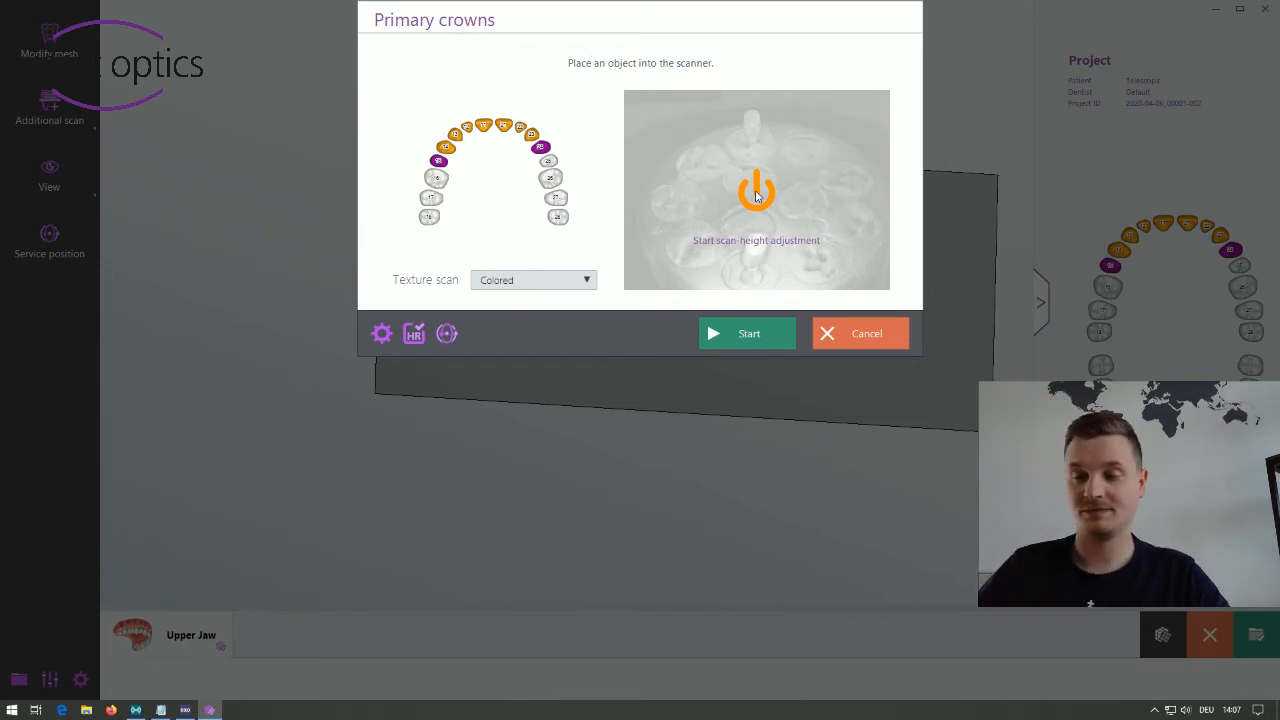
Adjust the scan height so the Z-focus plane lies lower, just below the primary crowns, and start the Primary crowns scan.
click(756, 193)
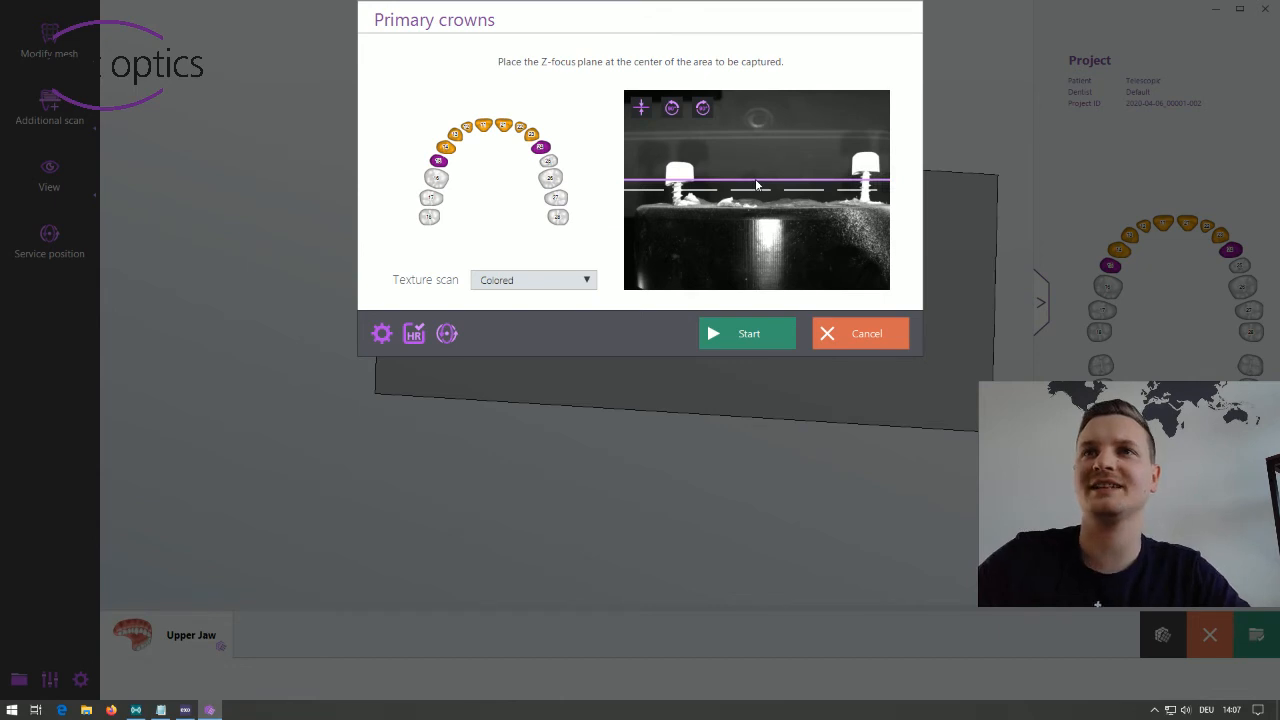
drag(756, 184, 771, 208)
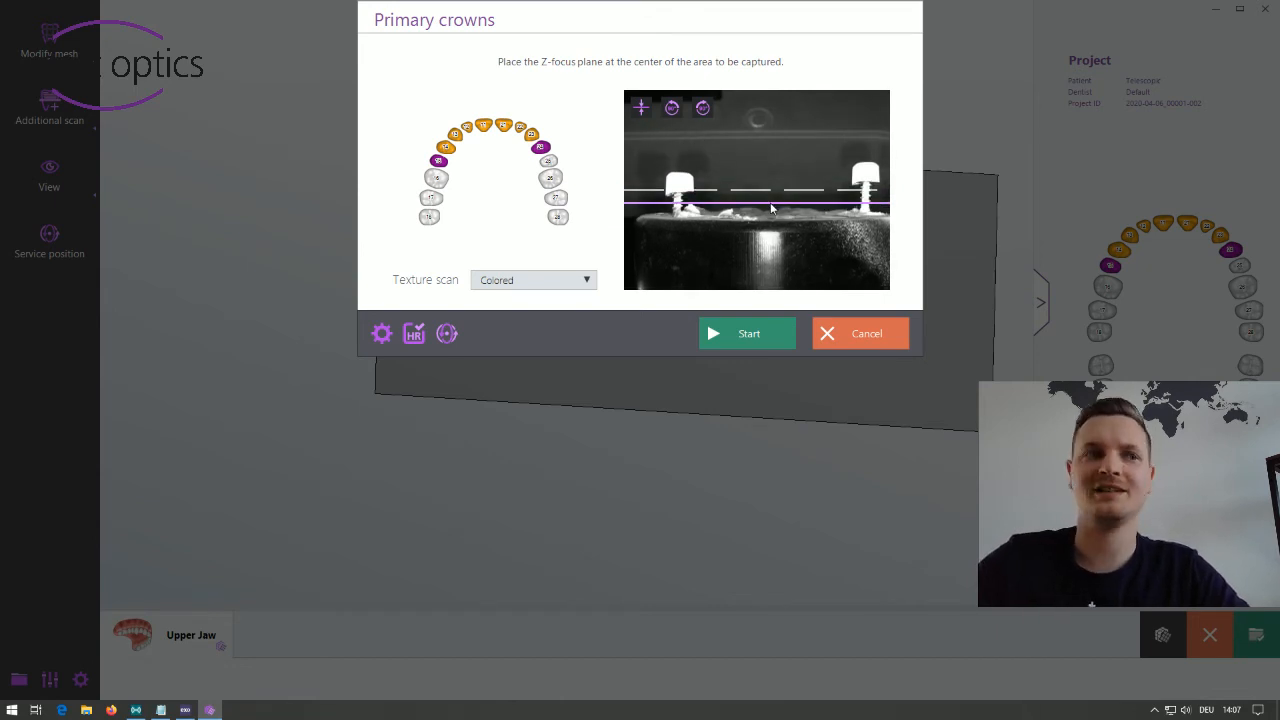
click(752, 334)
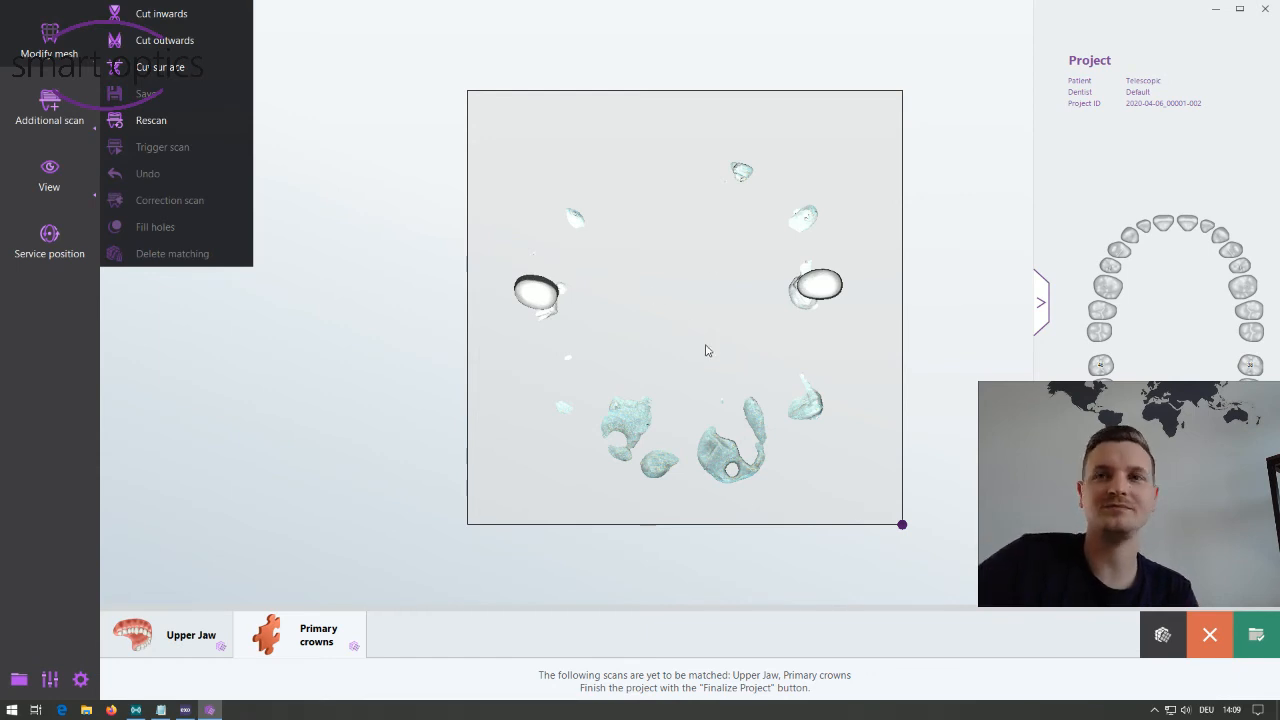
Raise the cutting plane above the stray surfaces beneath the primary crowns and run the matching of the scans.
drag(700, 374, 683, 247)
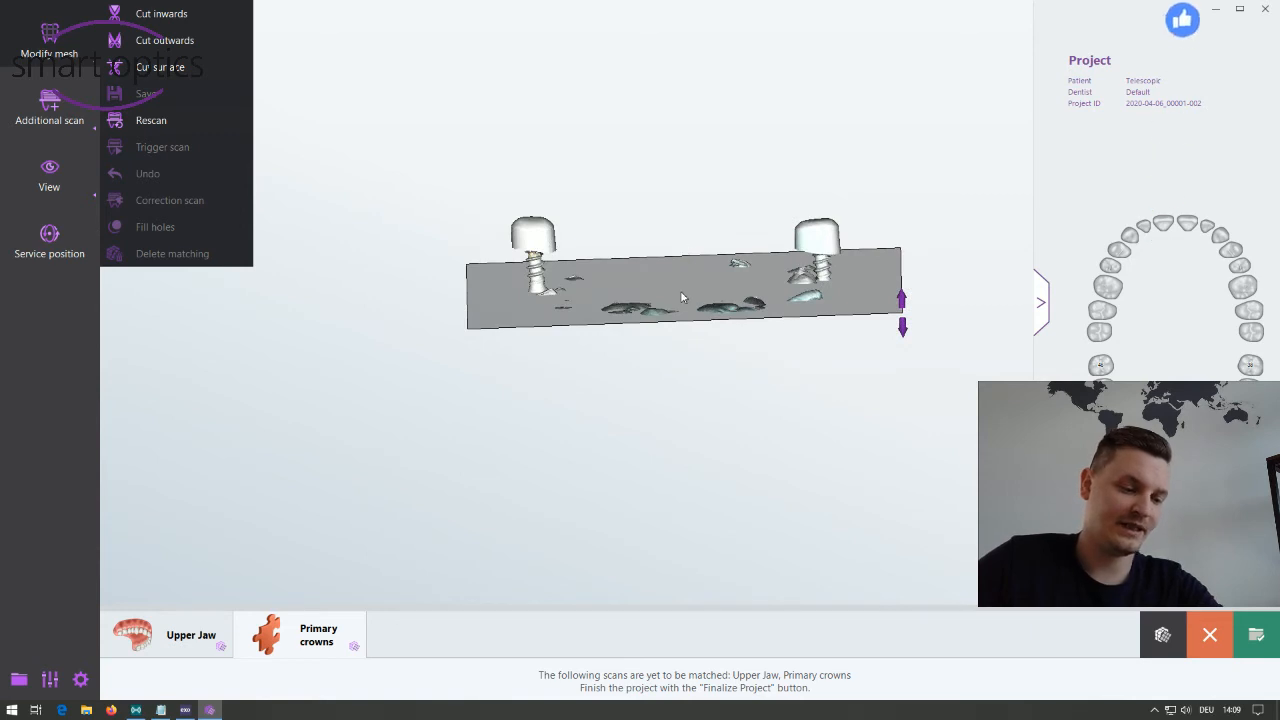
drag(685, 323, 697, 417)
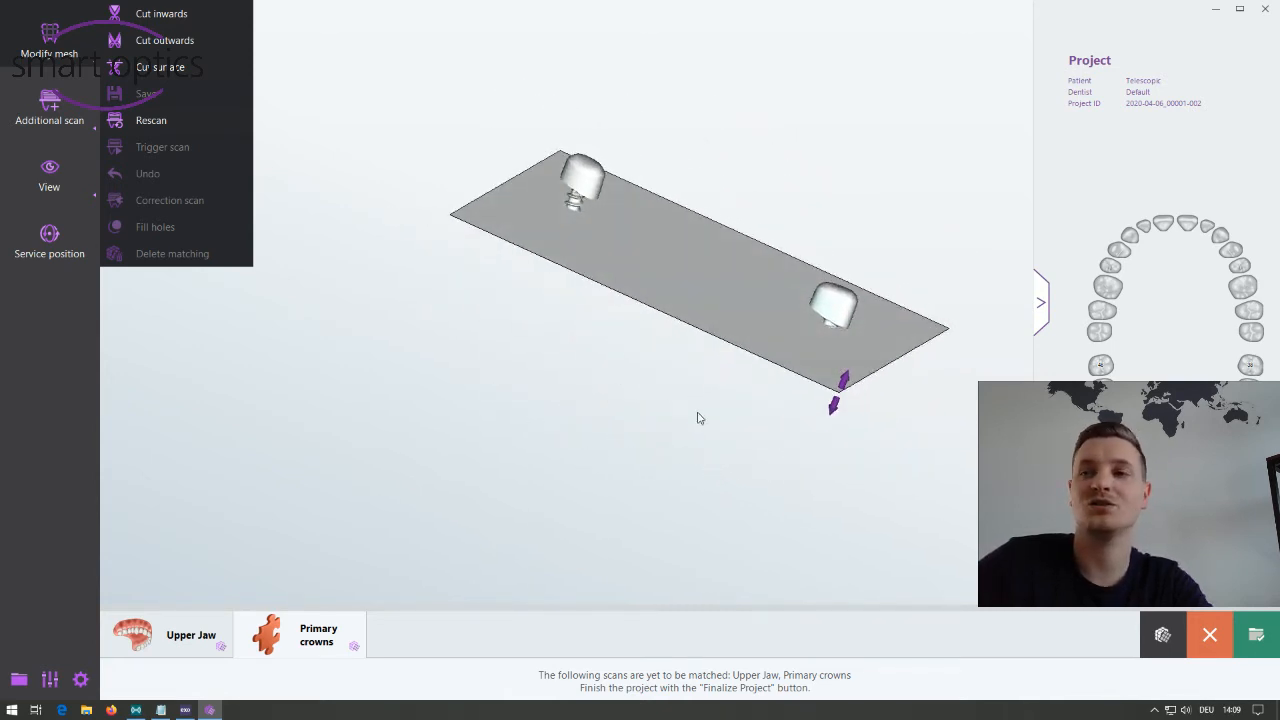
drag(646, 343, 766, 513)
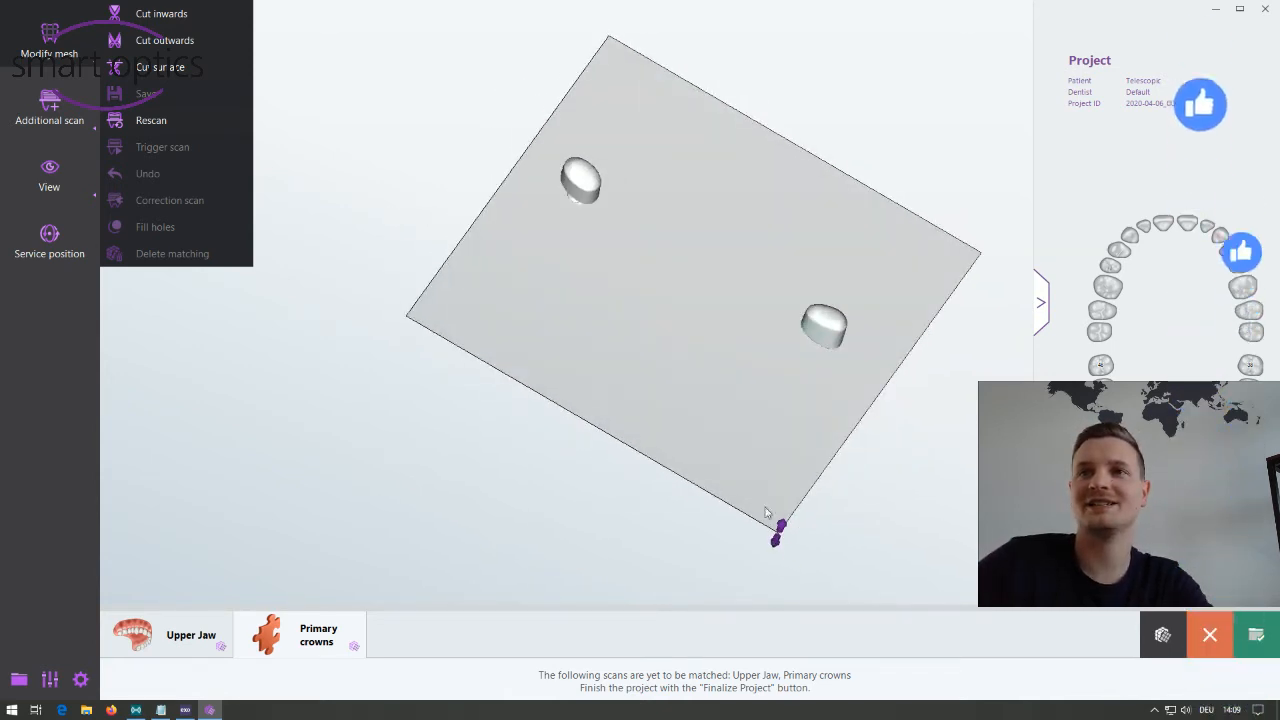
click(1163, 638)
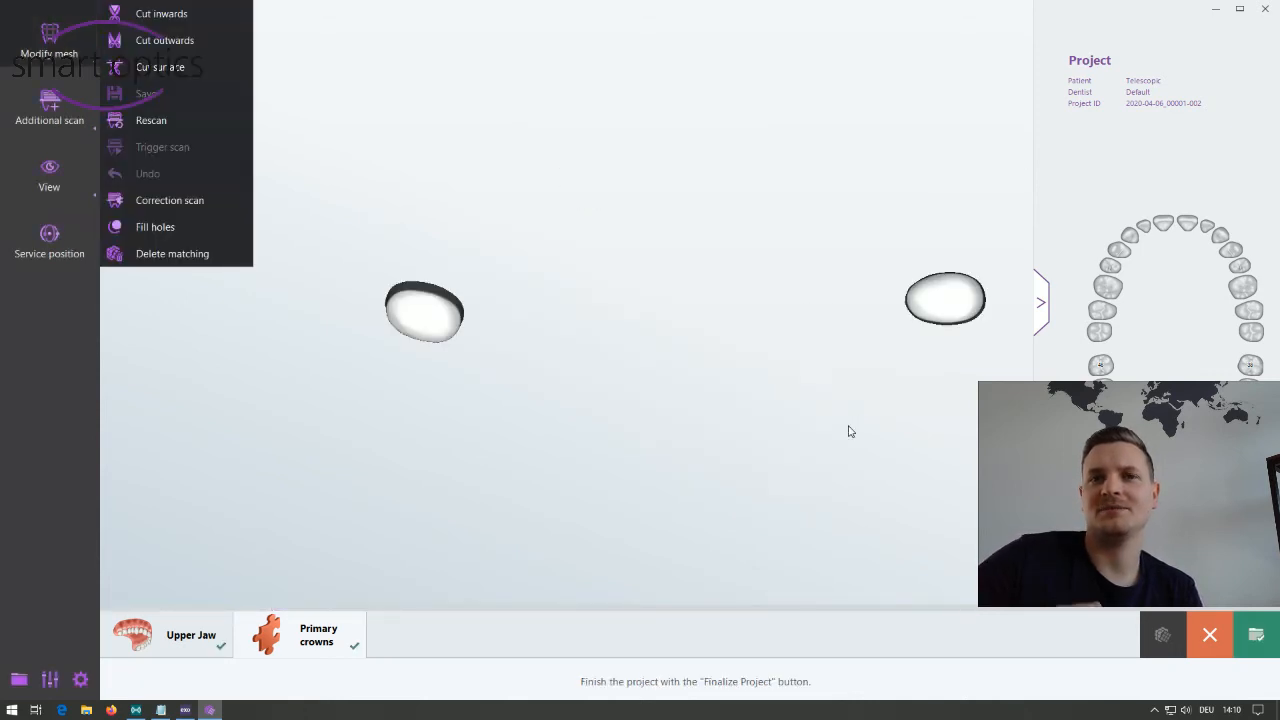
Check the trimmed primary crown meshes from the side and finalize the scan project.
mouse_move(752, 420)
middle_down()
mouse_move(724, 314)
mouse_move(724, 230)
middle_up()
mouse_move(859, 317)
middle_down()
mouse_move(640, 260)
mouse_move(574, 357)
mouse_move(831, 420)
middle_up()
scroll(836, 416, up, 5)
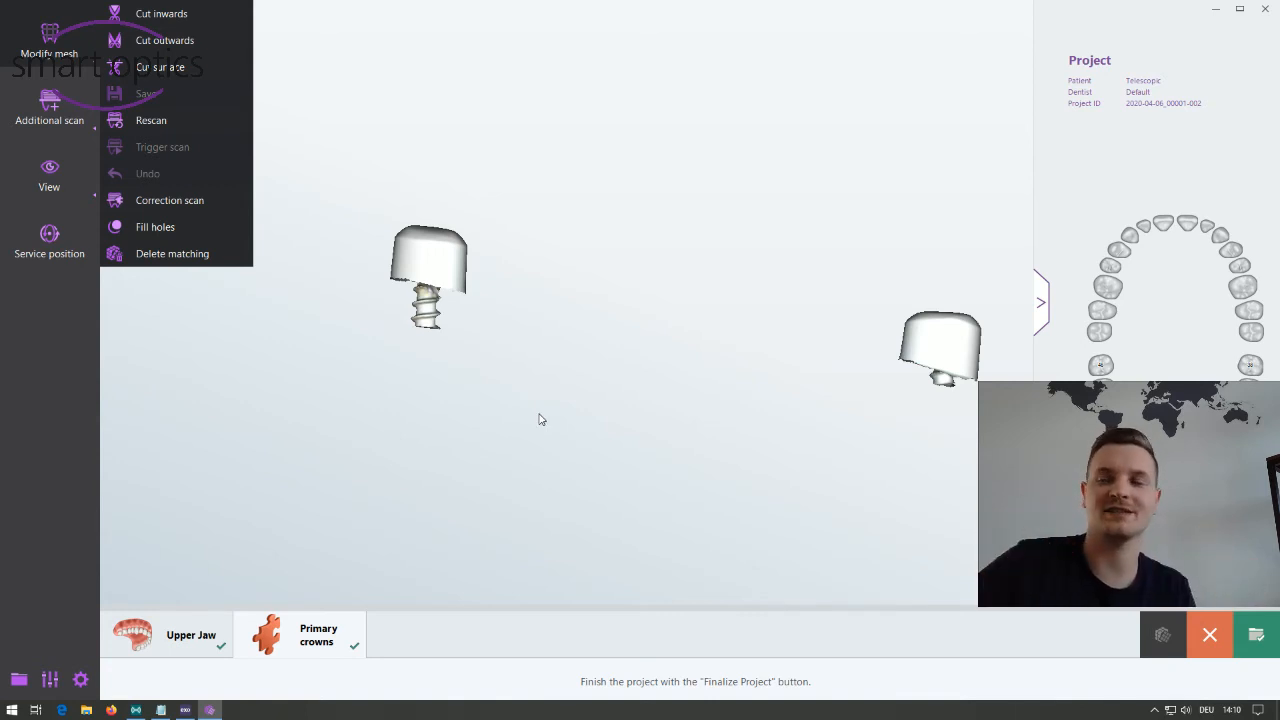
click(1257, 636)
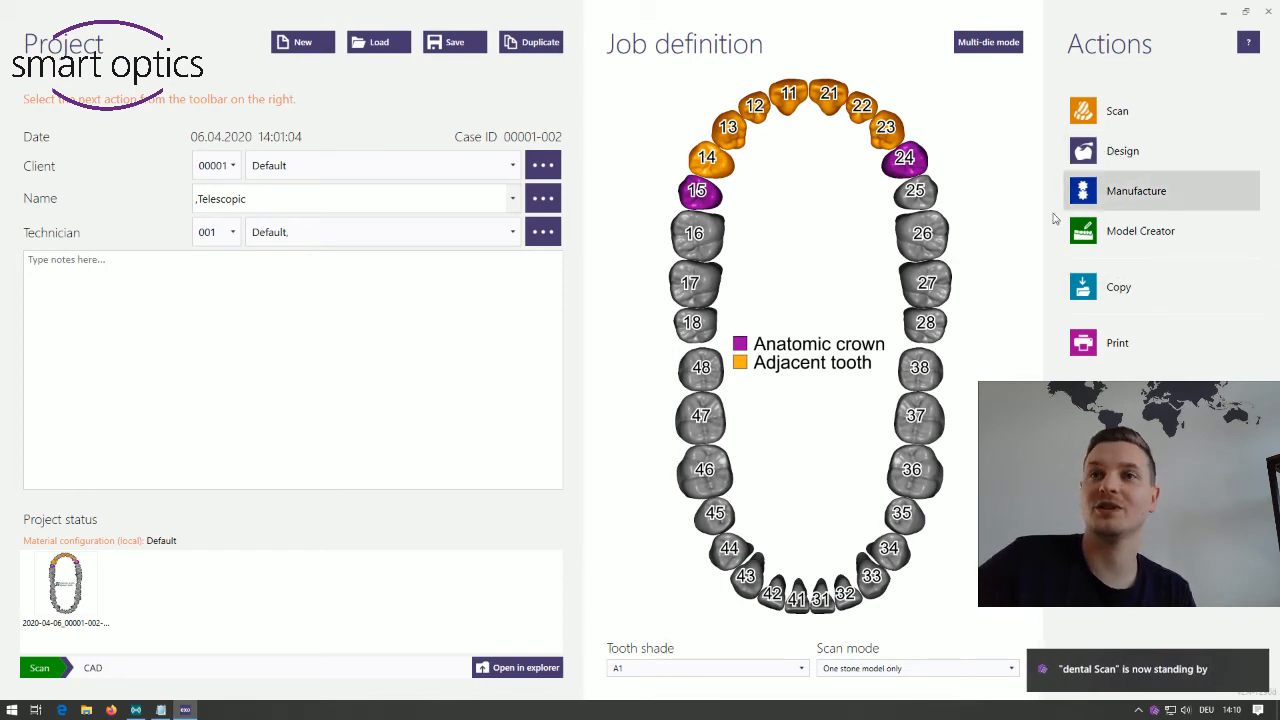
Open the scanned case for design in exocad and switch from the margin line wizard to Expert mode.
click(1123, 151)
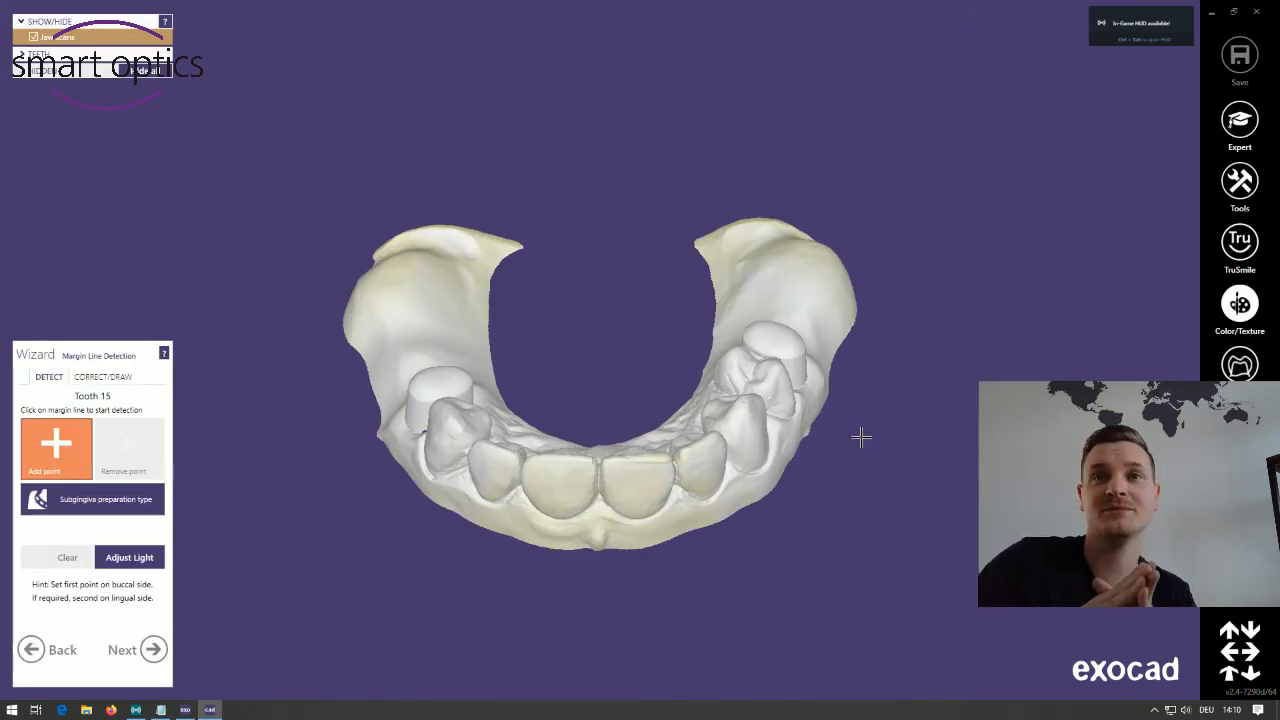
right_drag(692, 198, 692, 199)
right_drag(839, 372, 838, 364)
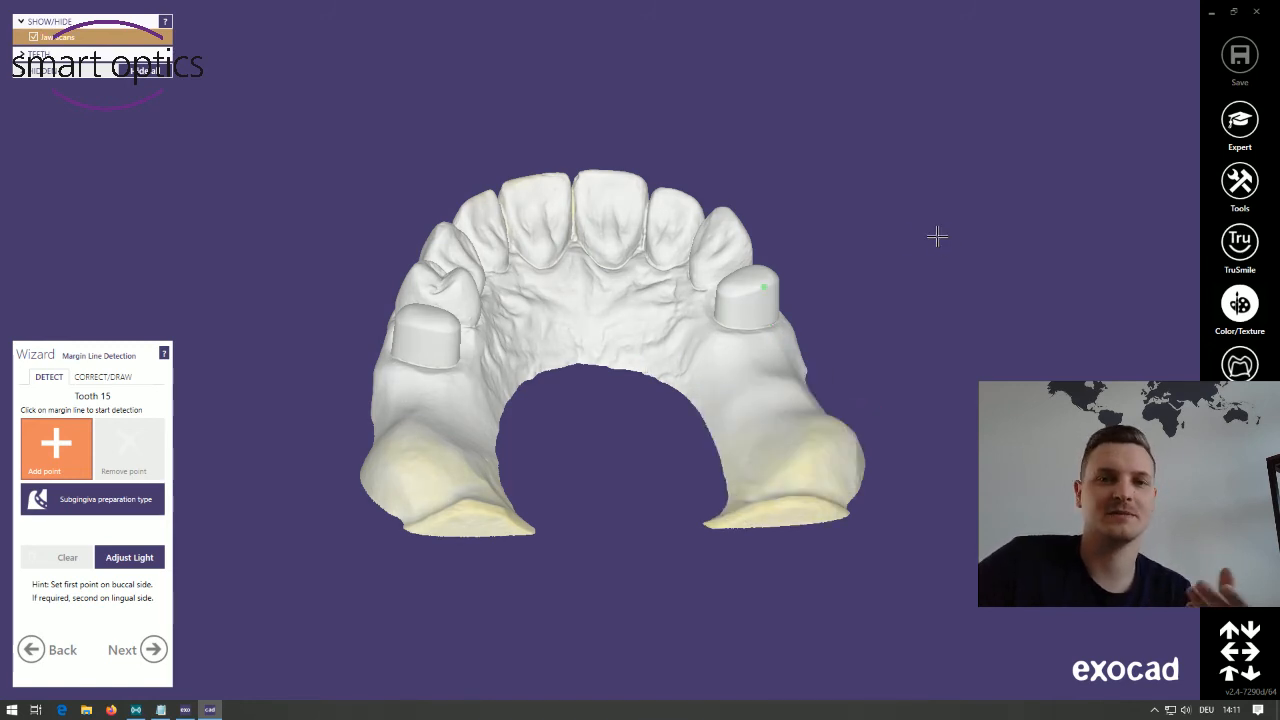
click(1242, 126)
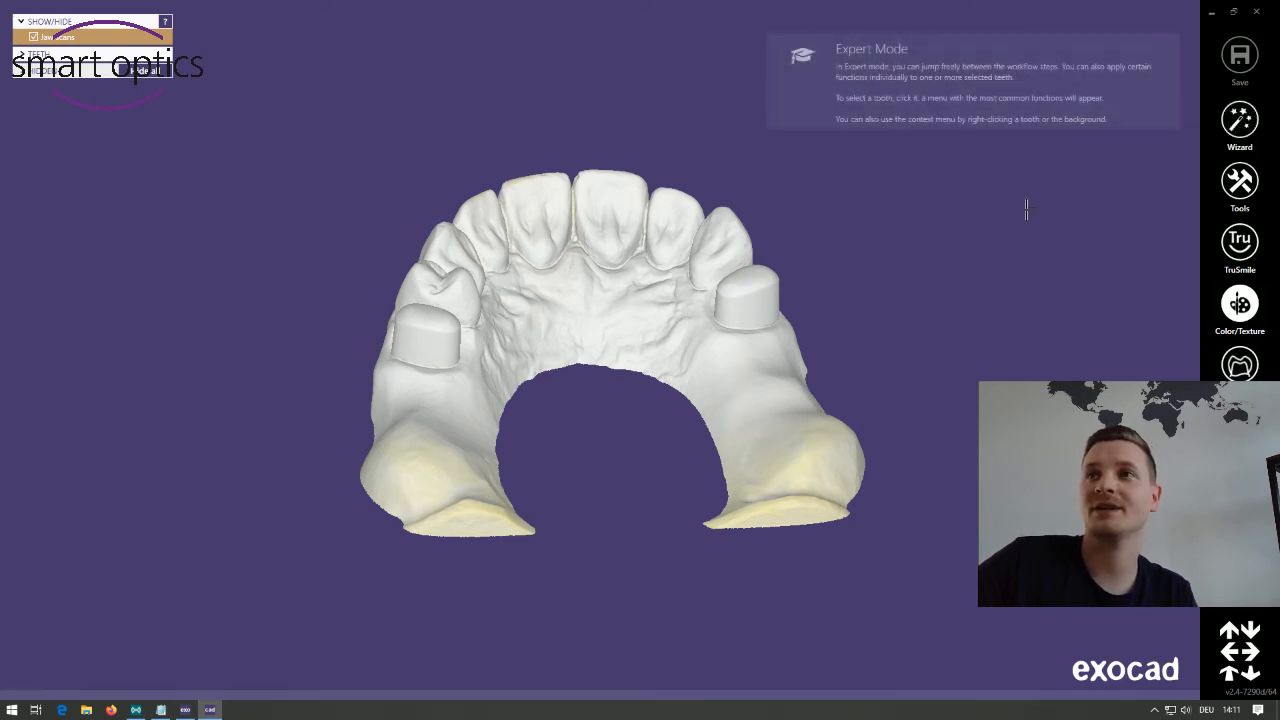
Load the Primary crowns mesh as an extra multi-die scan with Add/Remove Mesh and accept it.
click(1240, 182)
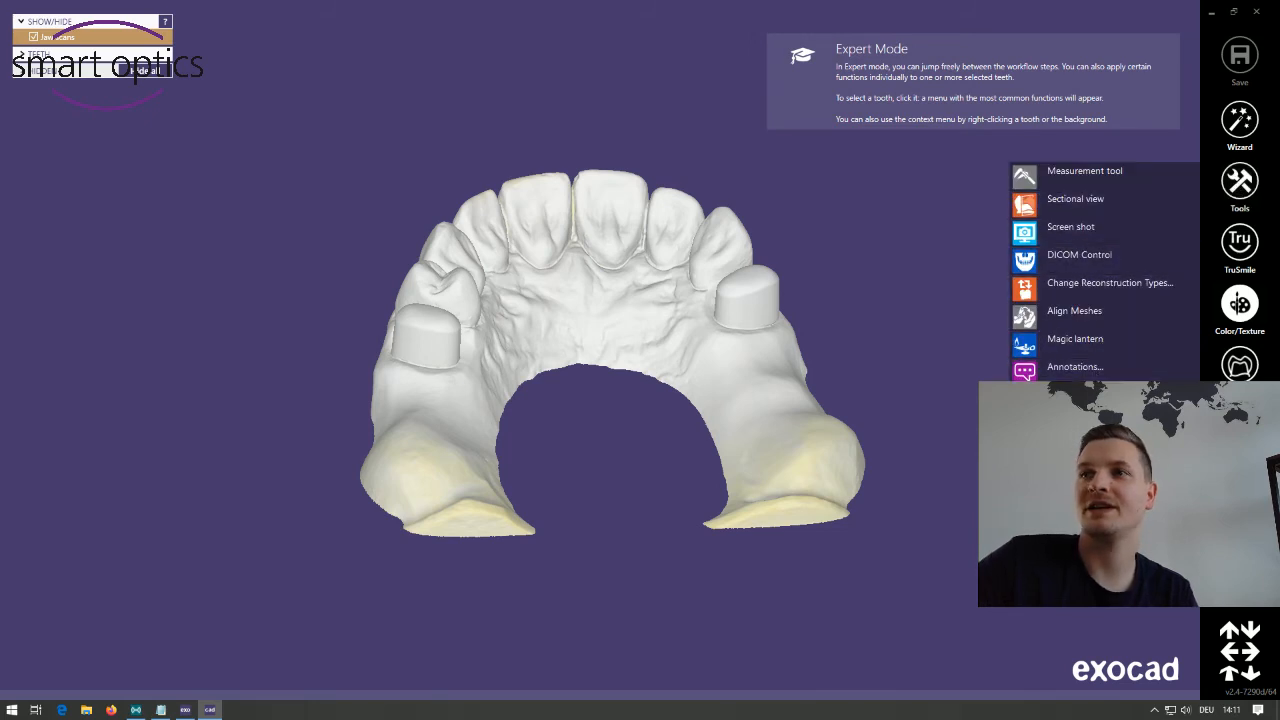
click(1082, 396)
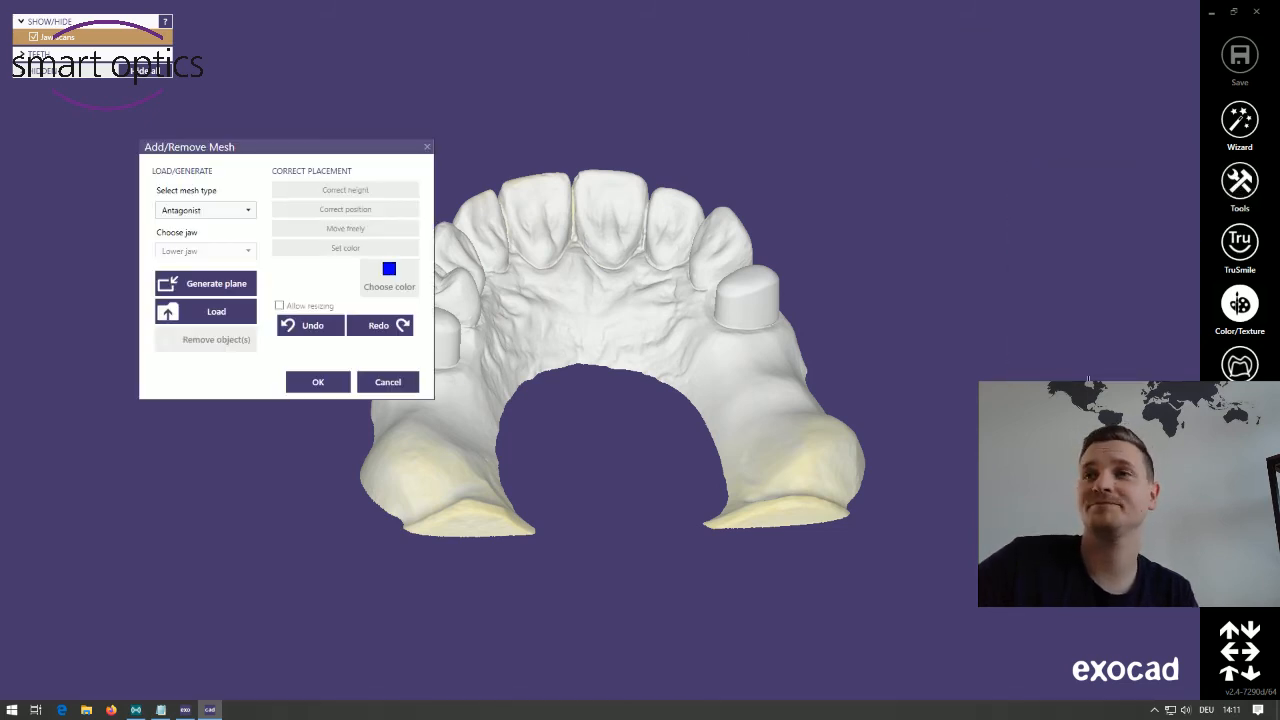
click(229, 211)
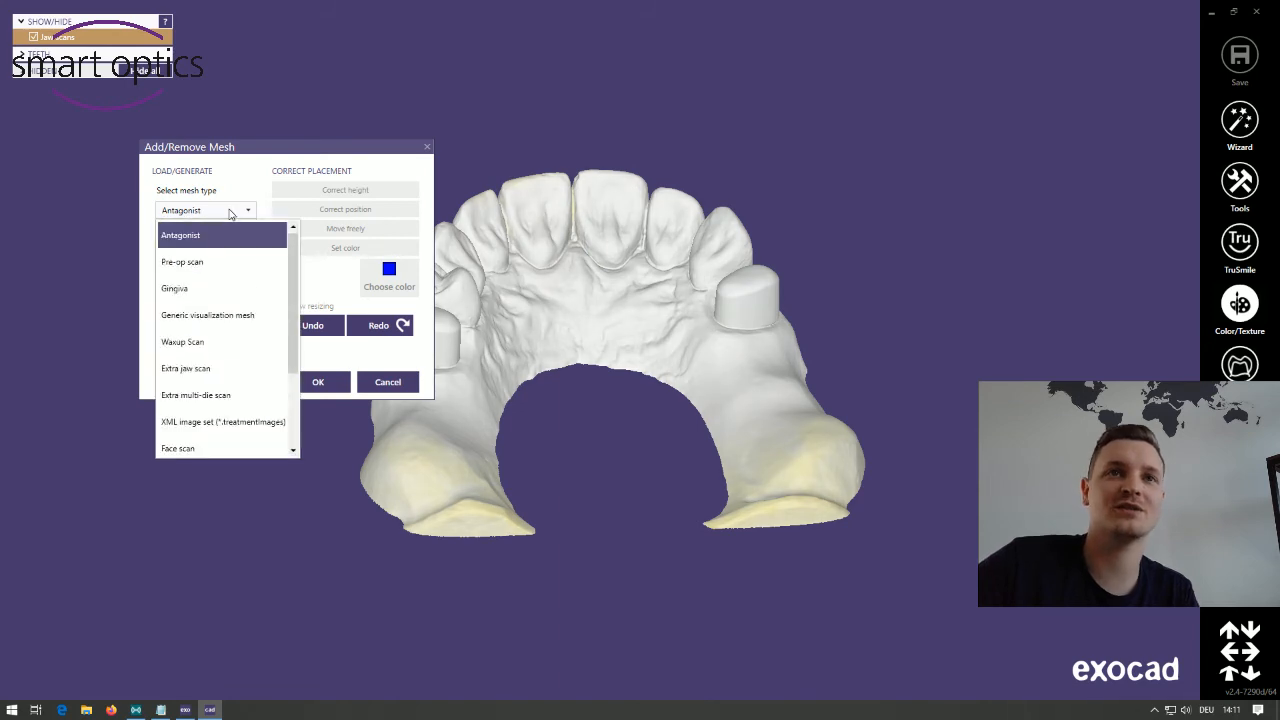
click(242, 395)
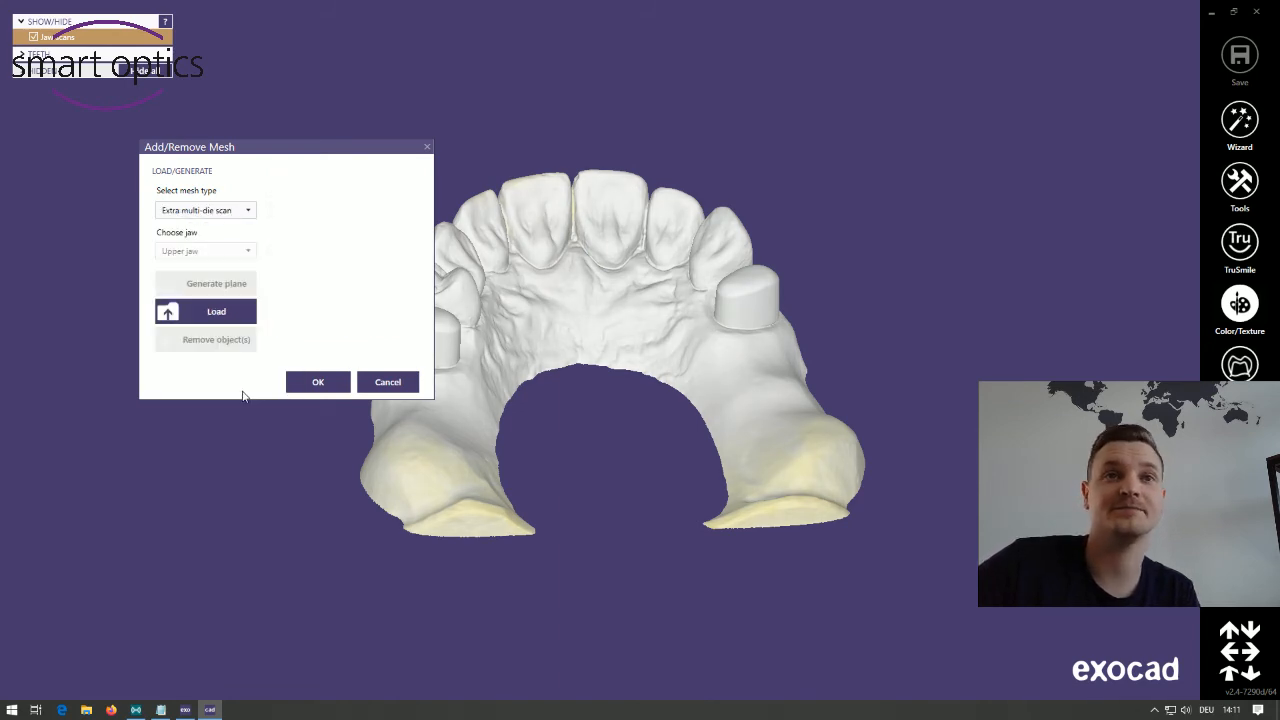
click(210, 308)
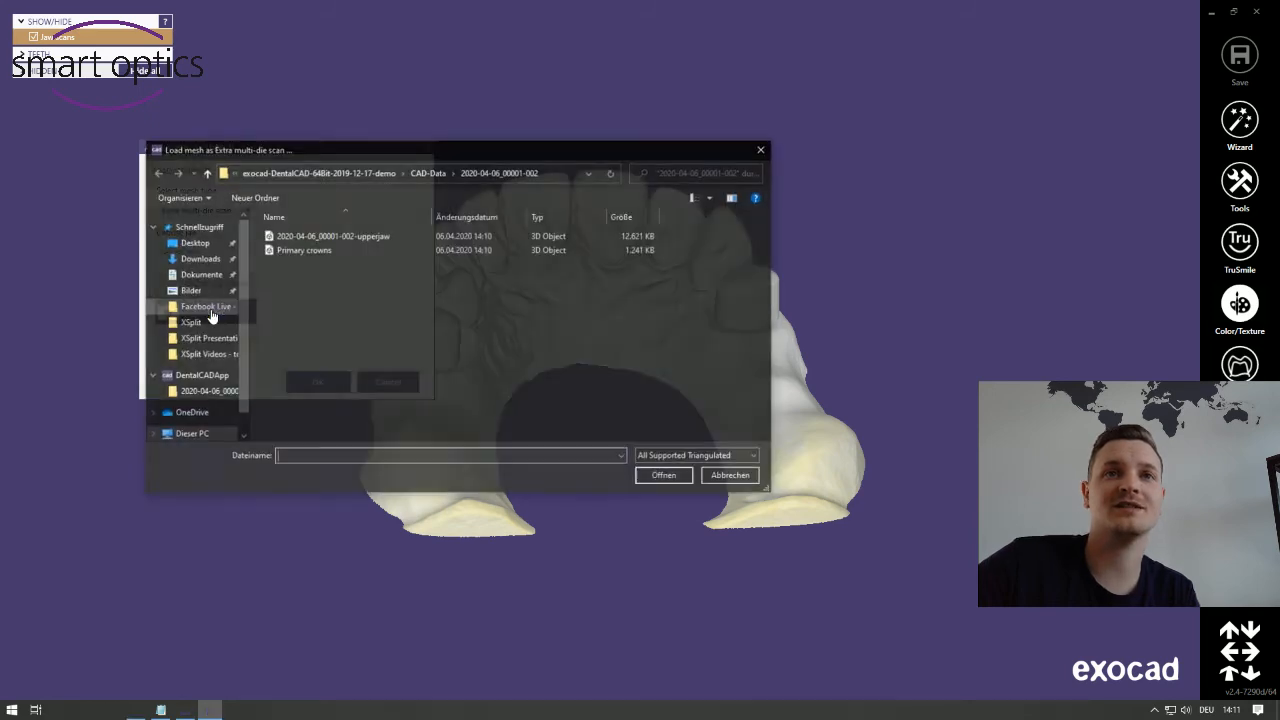
click(316, 252)
click(665, 477)
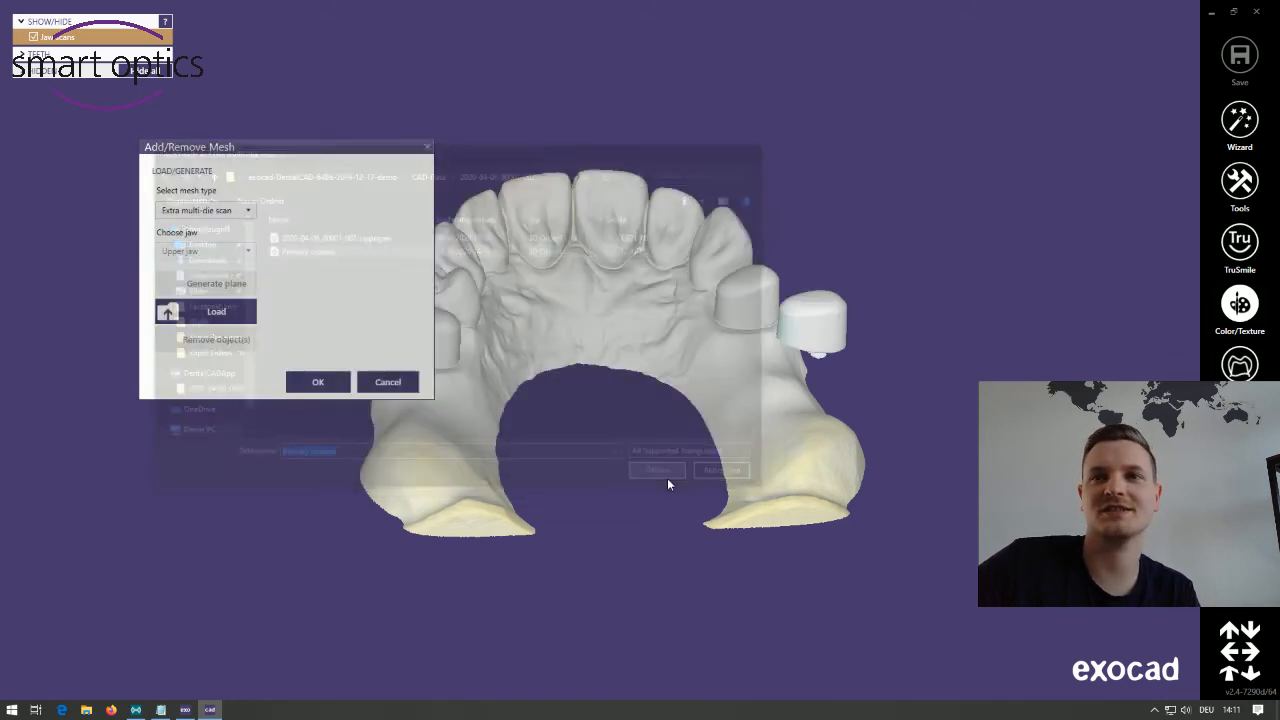
right_drag(634, 318, 660, 368)
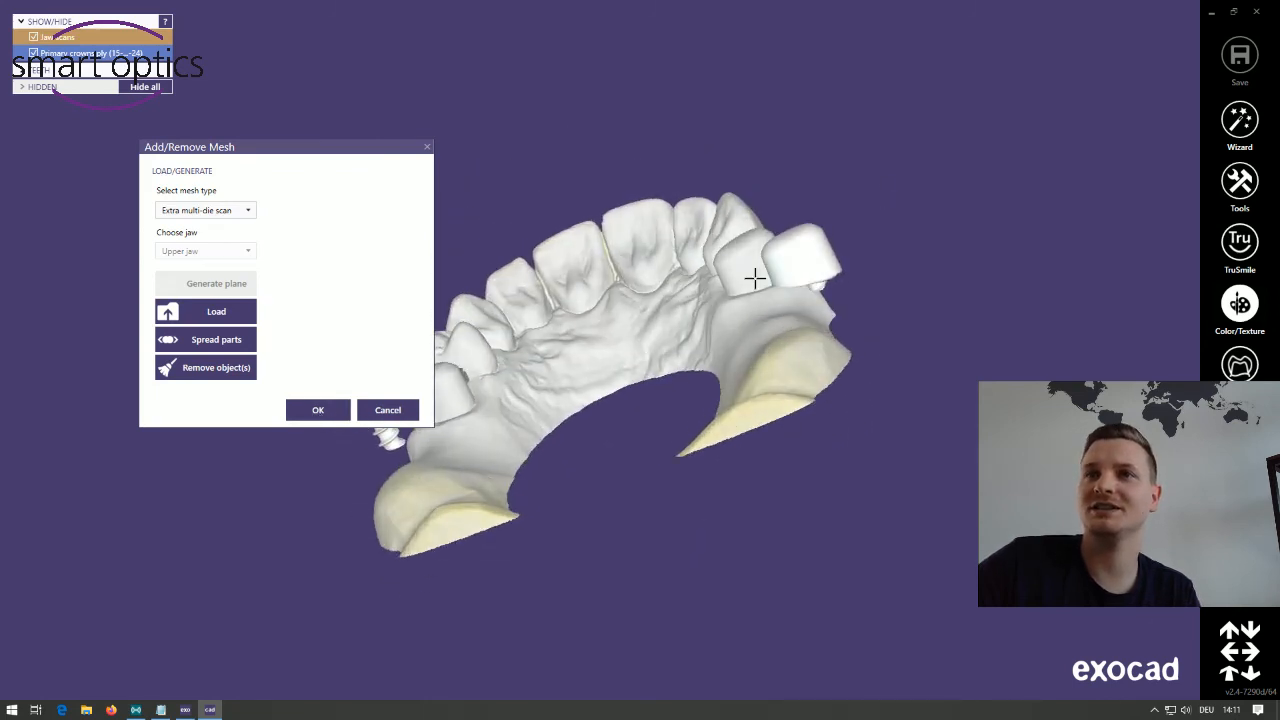
click(315, 410)
Start Multi-die alignment for the primary crowns scan and match the first die to the crown on tooth 15 of the jaw scan.
right_drag(563, 401, 600, 384)
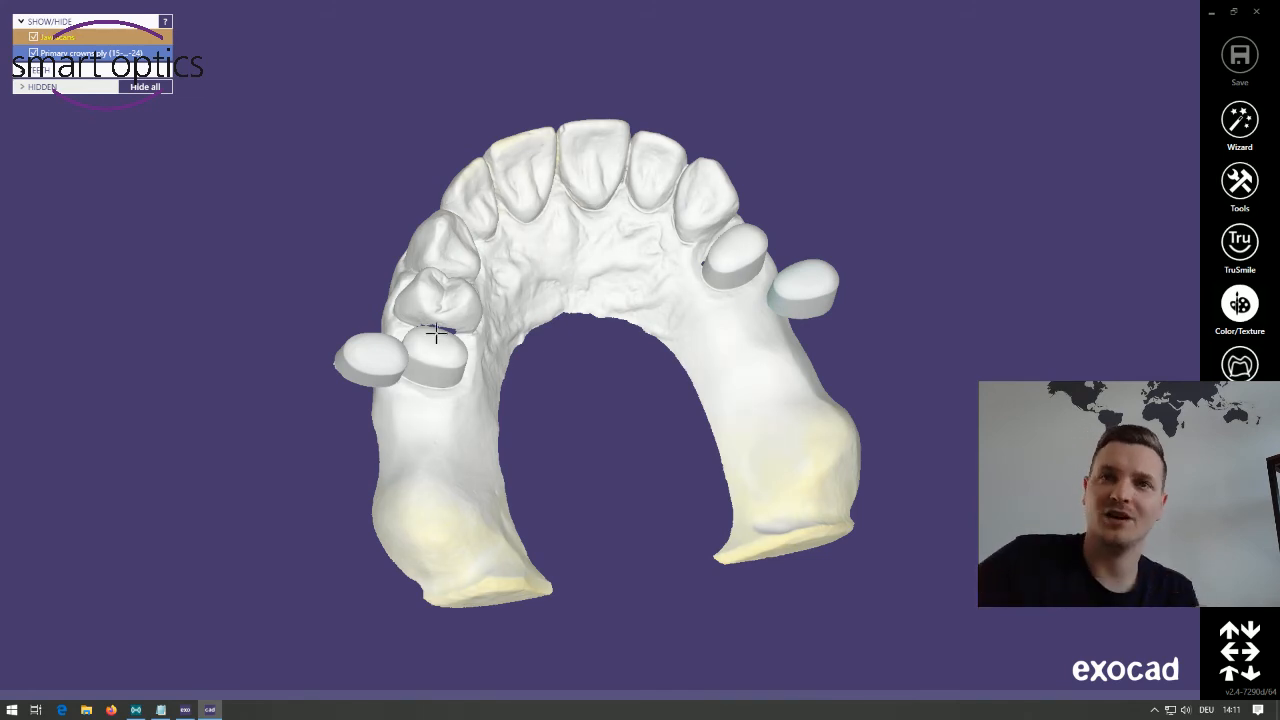
right_click(801, 293)
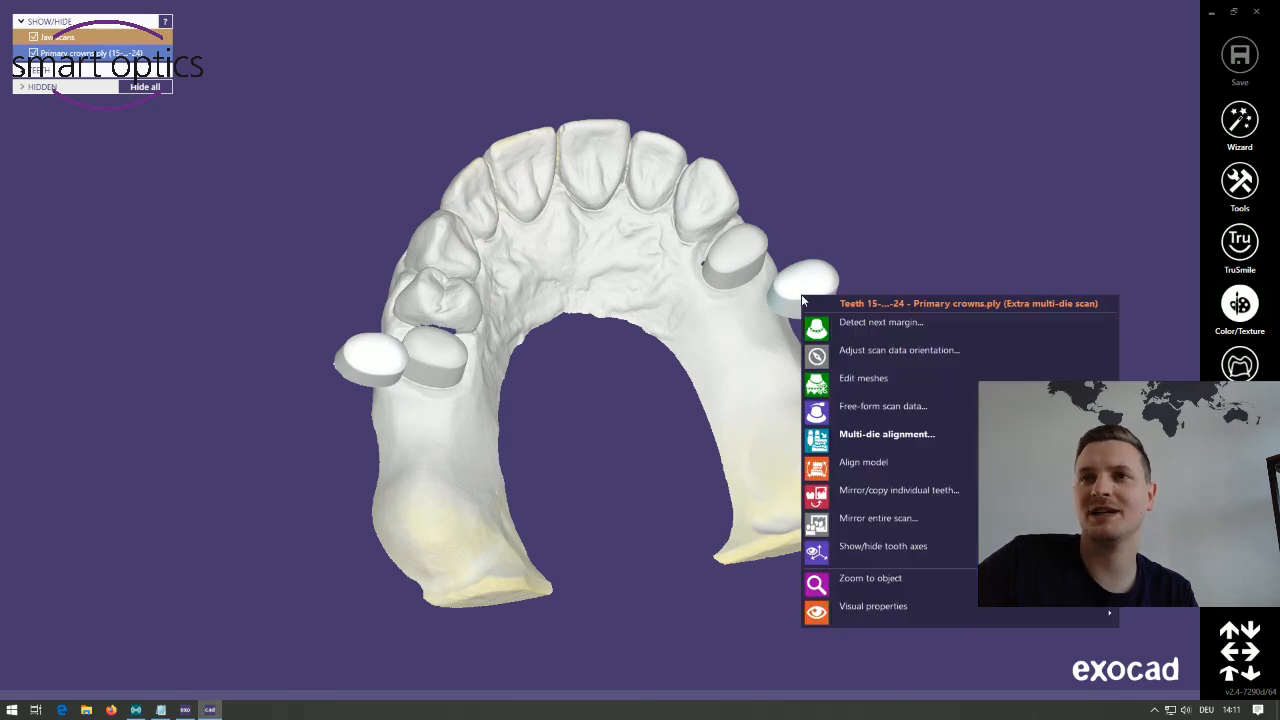
click(918, 437)
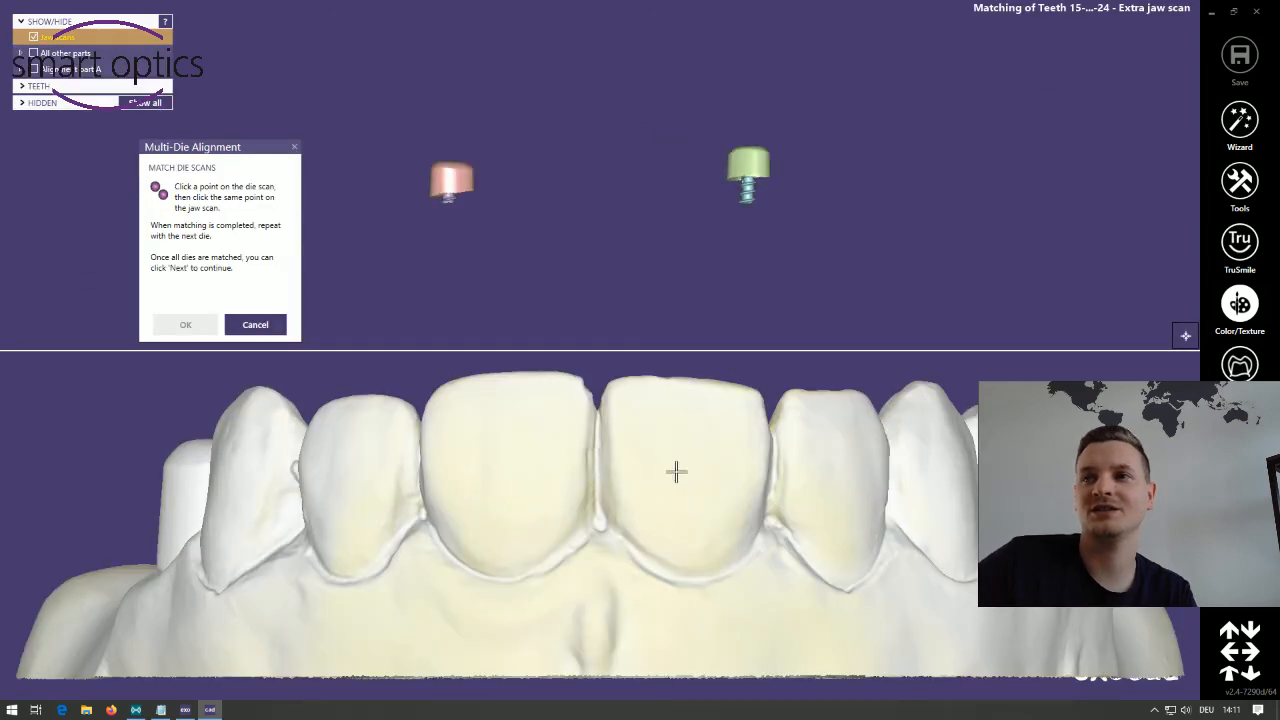
right_drag(677, 472, 640, 469)
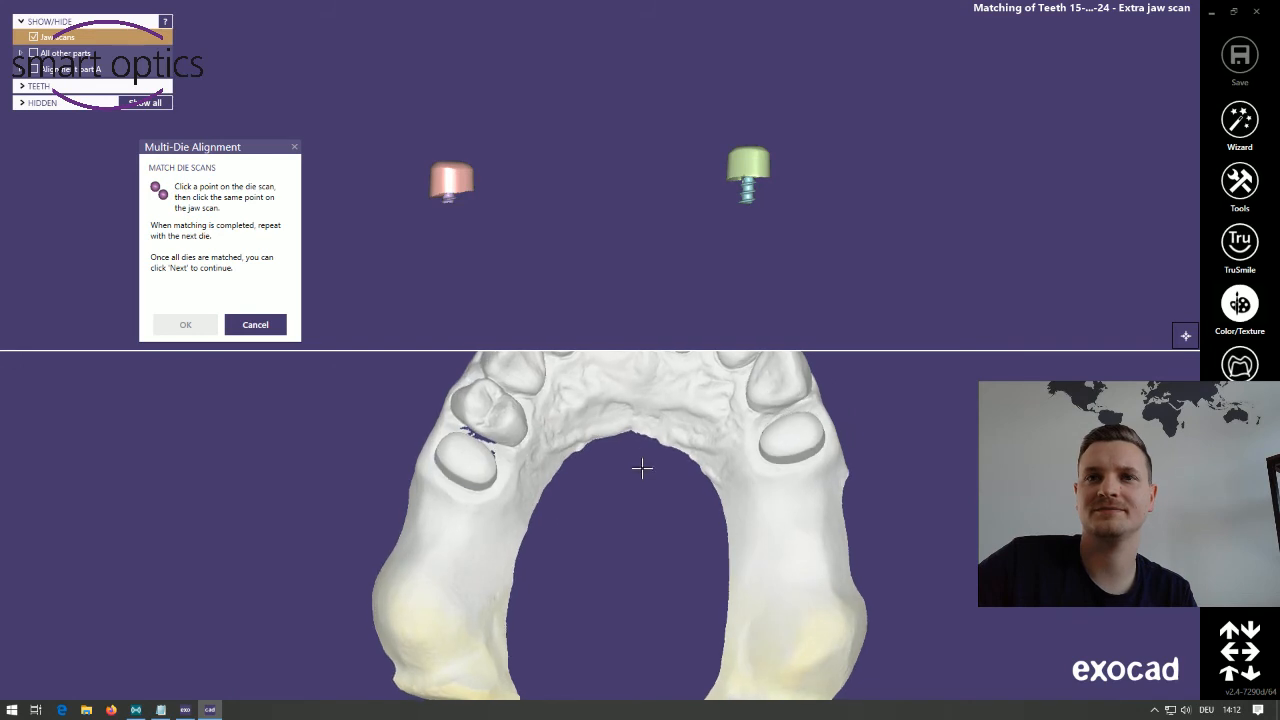
right_drag(797, 208, 793, 205)
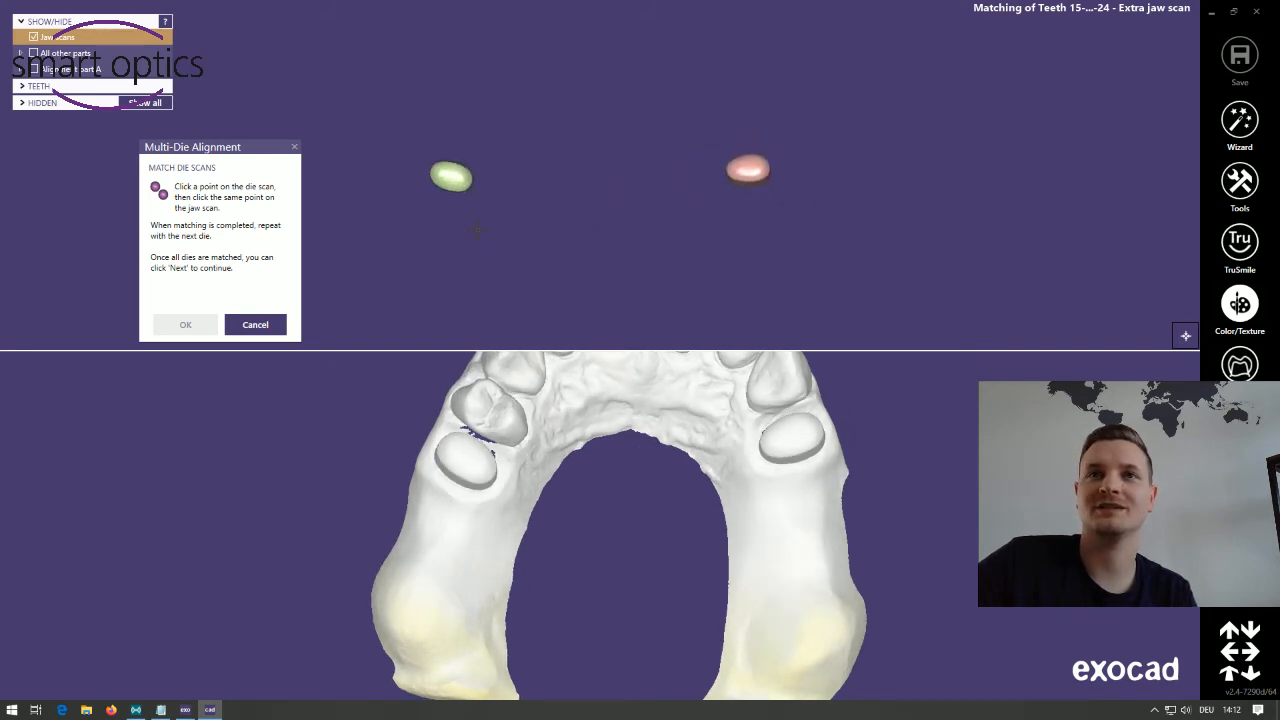
click(449, 177)
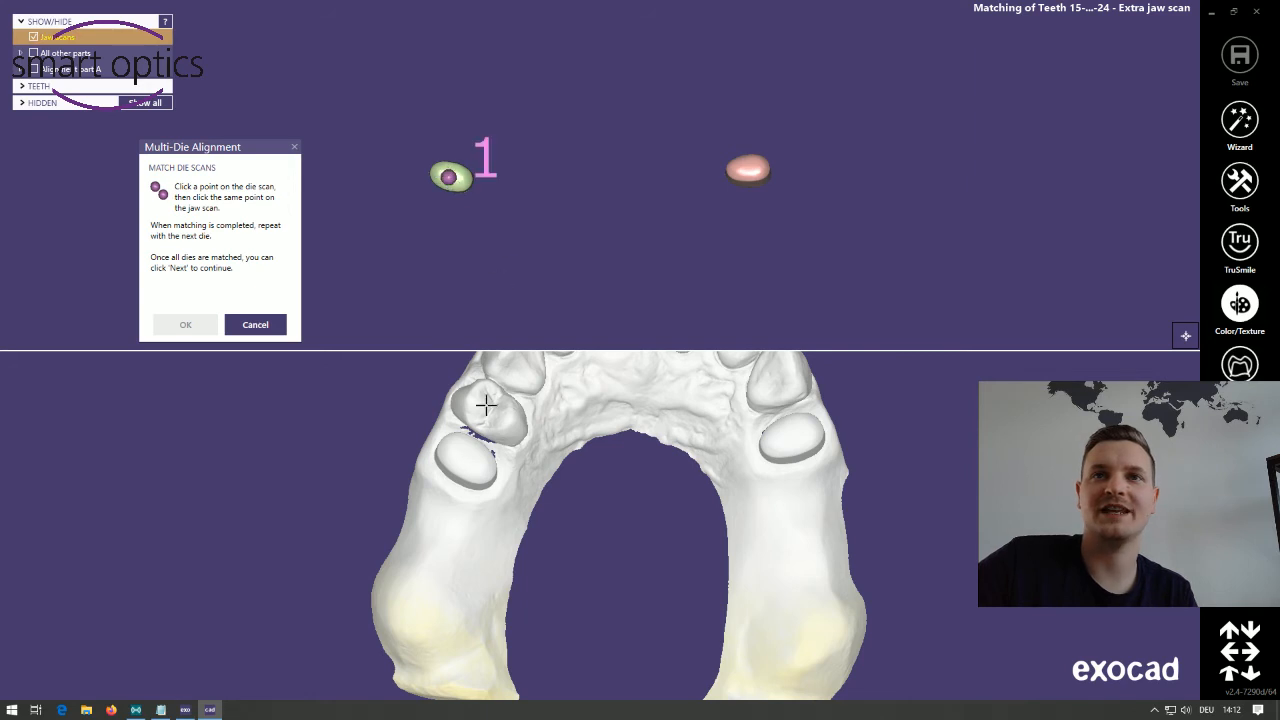
click(467, 455)
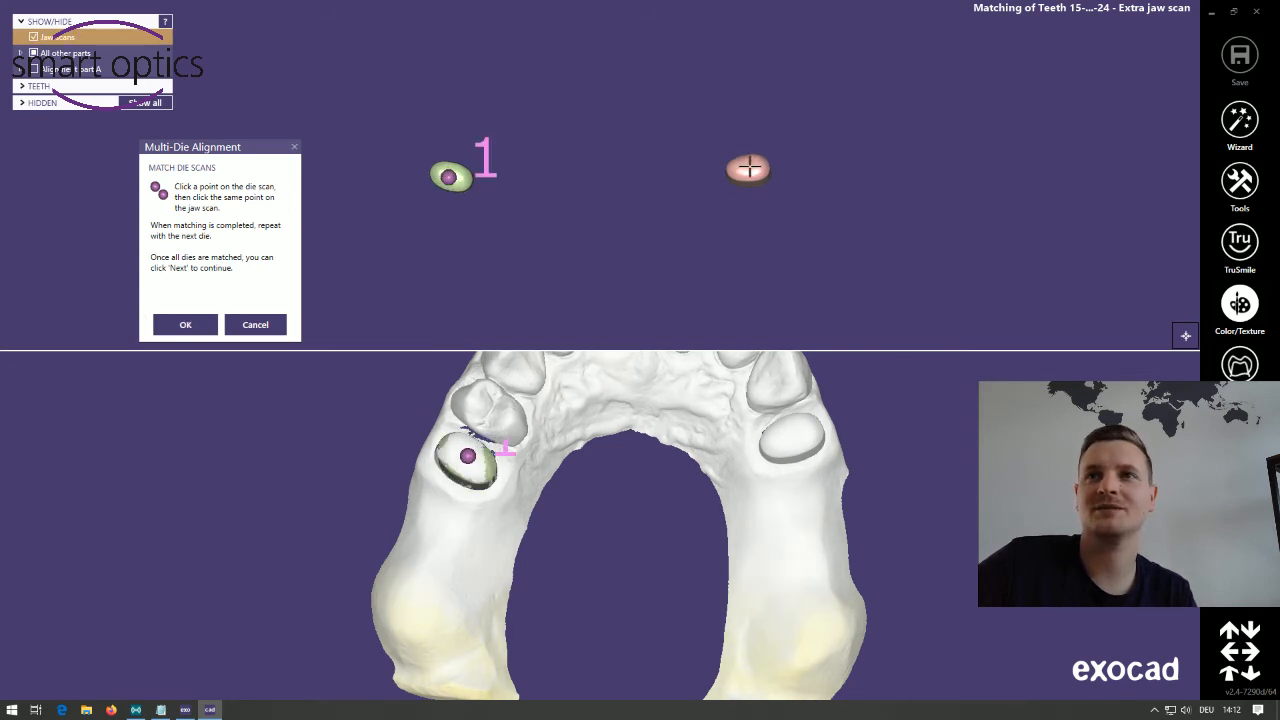
Match the second die to the crown on tooth 24 and finish the multi-die alignment, discarding the remaining unmatched scan parts.
click(750, 168)
click(787, 437)
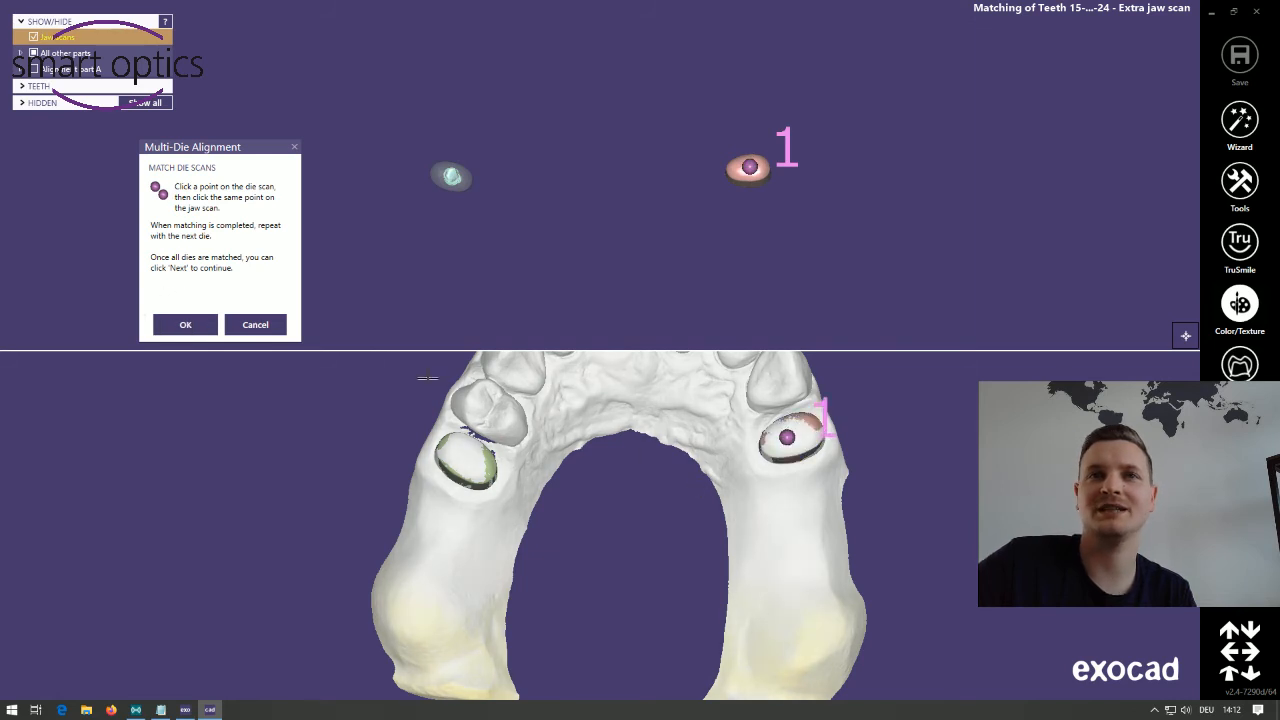
click(185, 325)
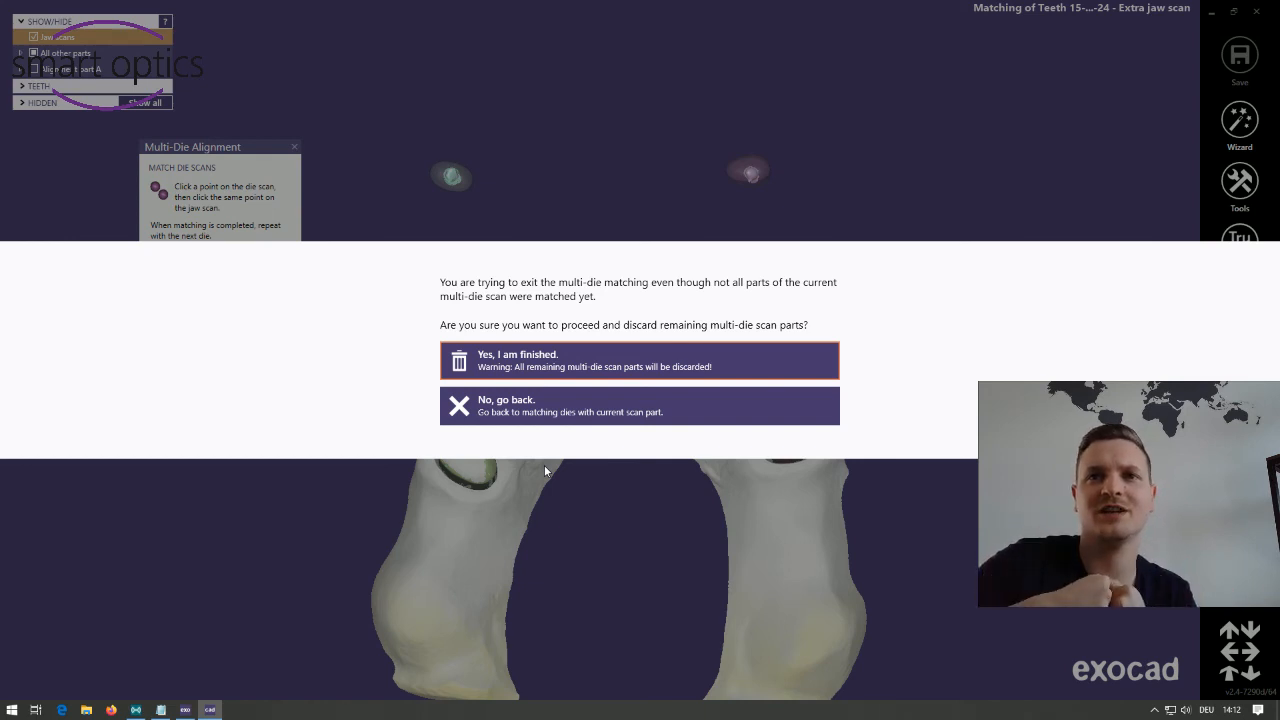
click(556, 366)
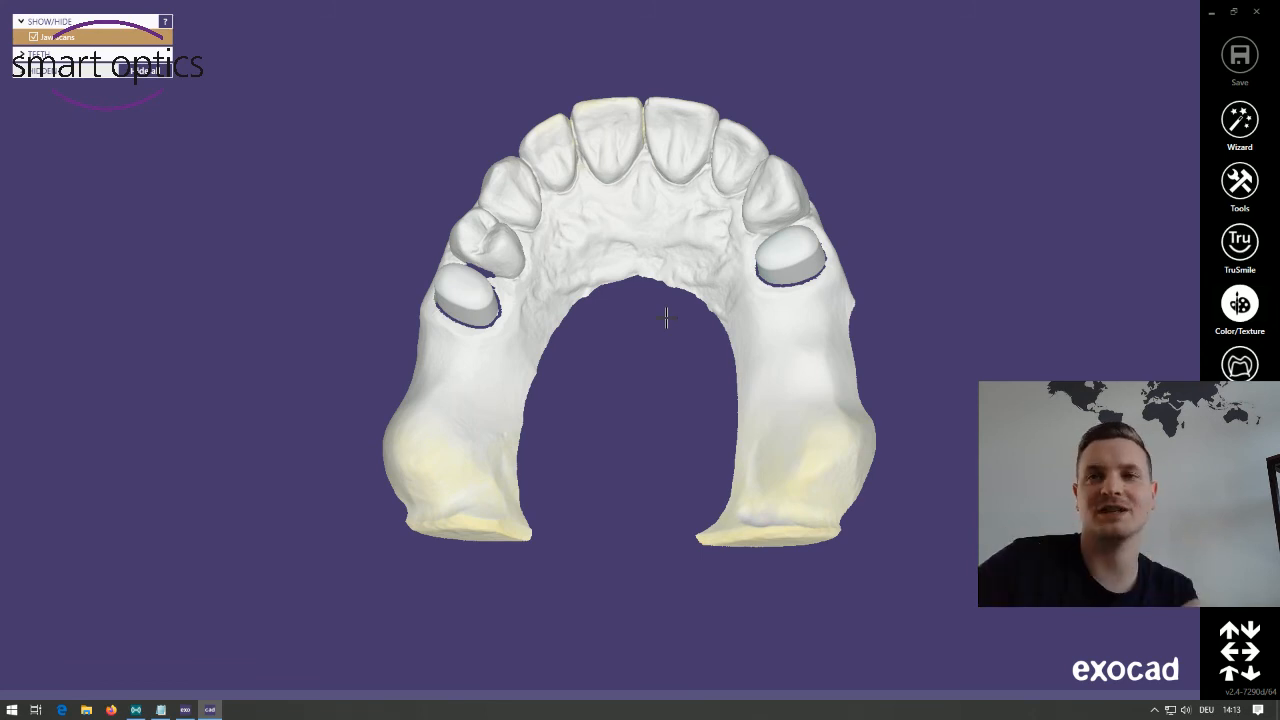
Edit the upper jaw mesh by selecting straight through the area around both primary crowns, closing its holes and accepting the result.
right_click(617, 226)
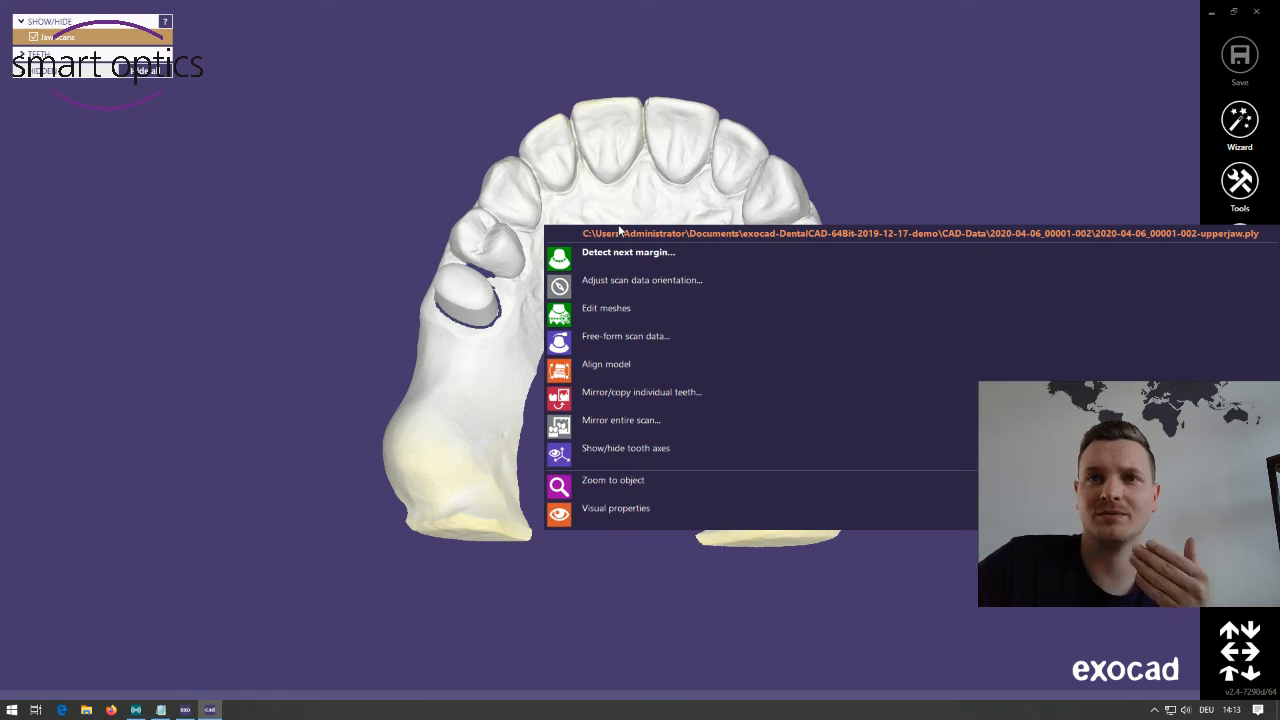
click(631, 306)
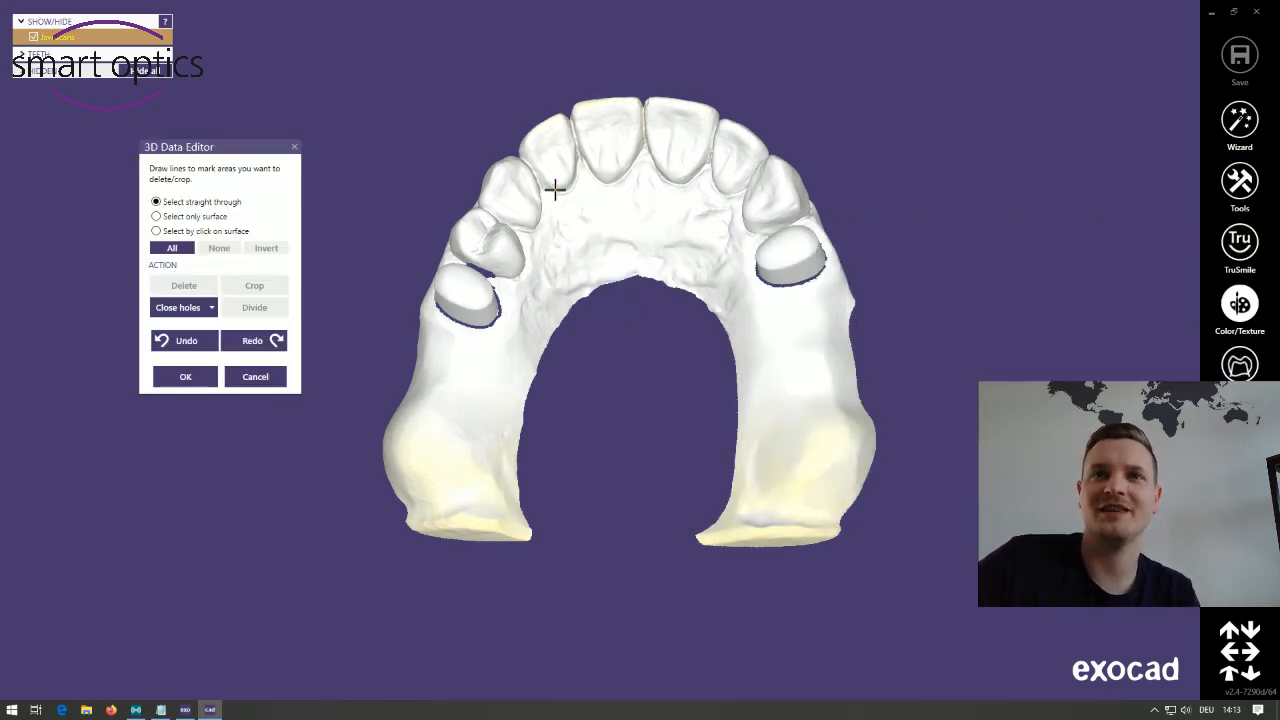
mouse_move(557, 189)
mouse_down()
mouse_move(380, 266)
mouse_move(811, 394)
mouse_move(762, 177)
mouse_move(624, 181)
mouse_up()
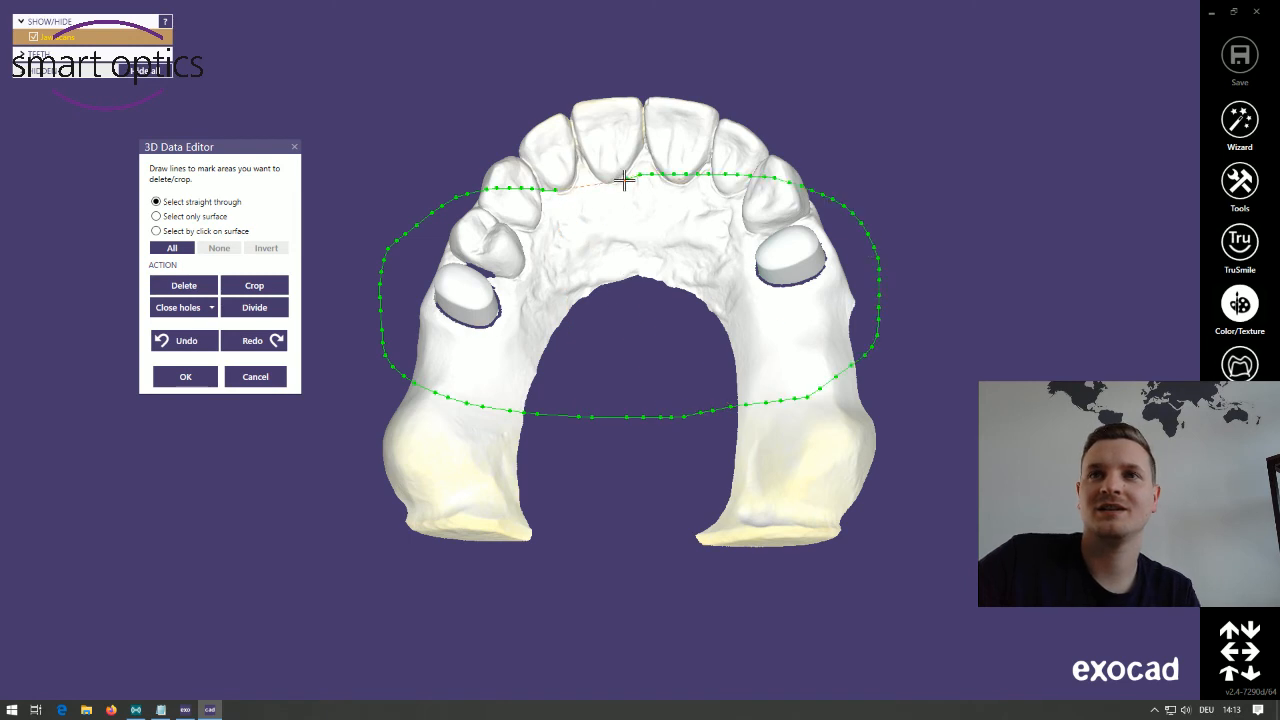
double_click(601, 194)
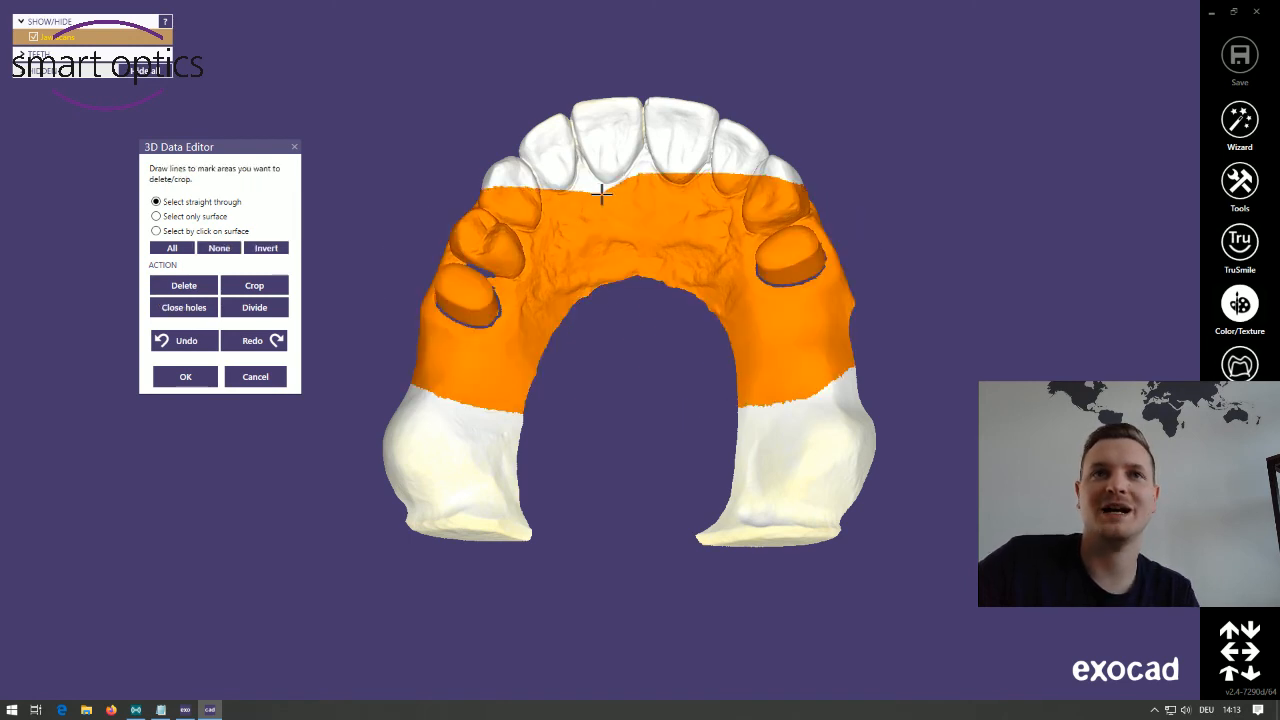
right_drag(594, 180, 593, 187)
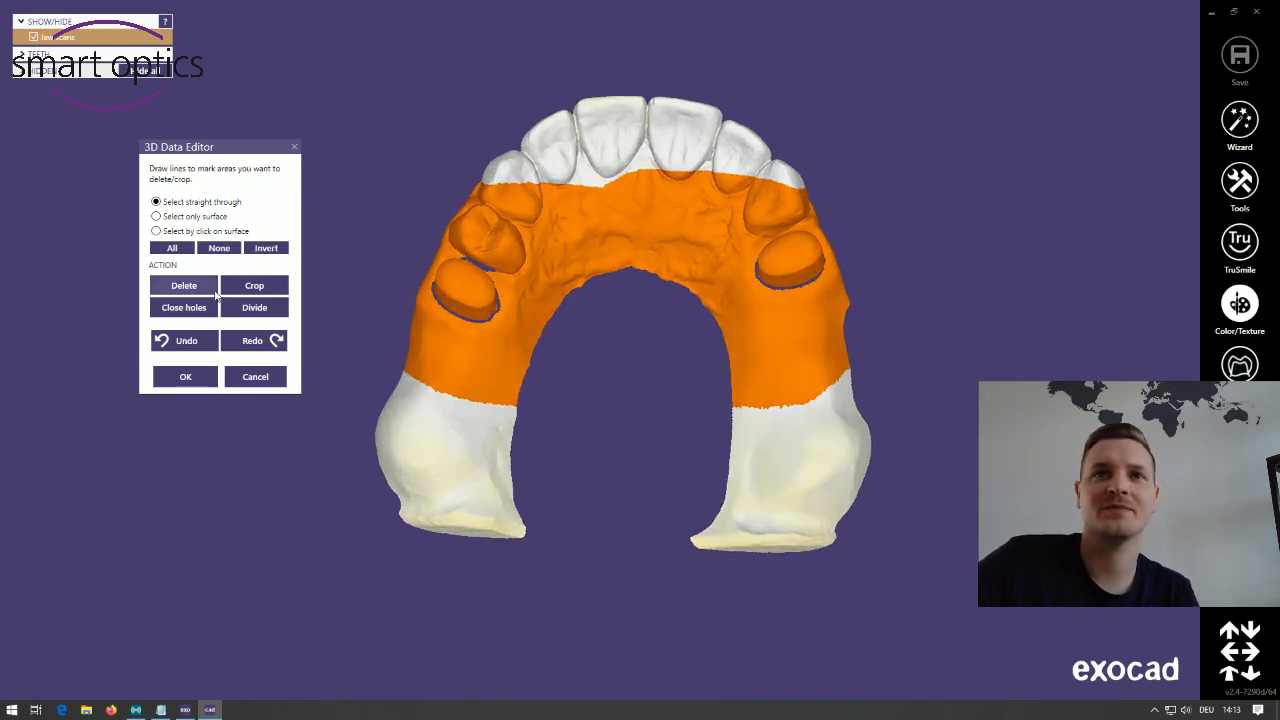
click(187, 309)
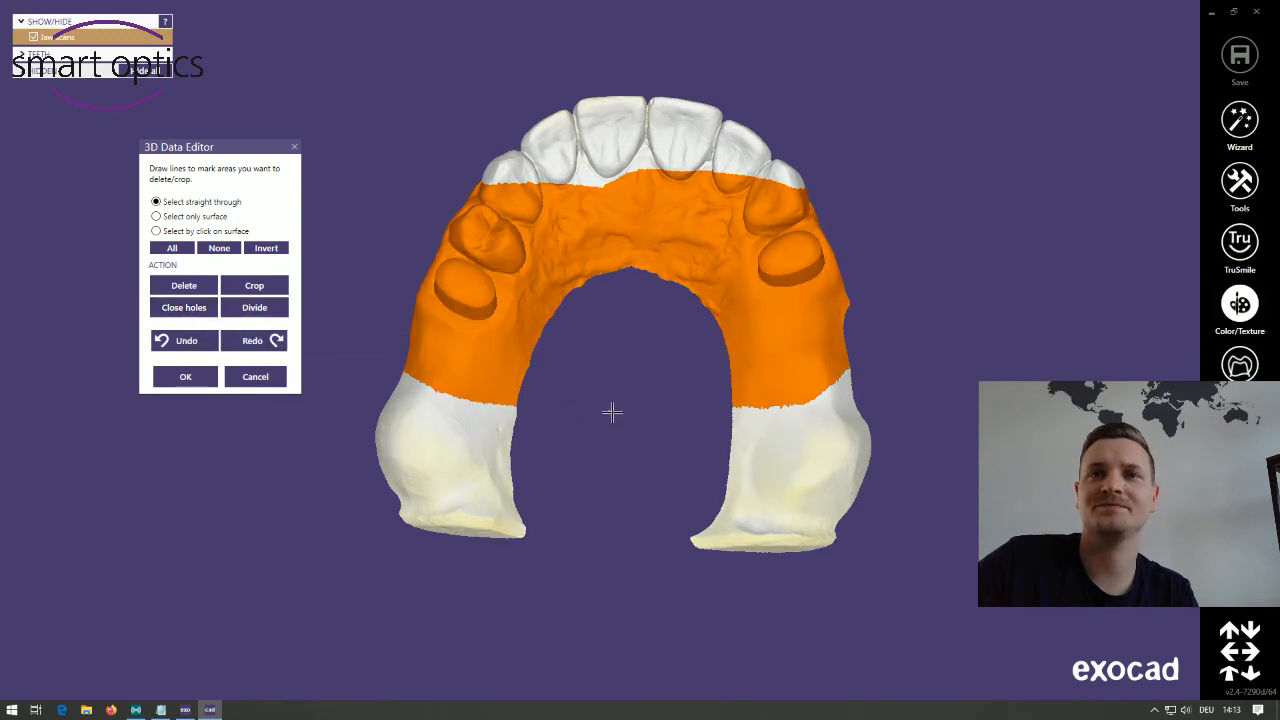
right_drag(611, 411, 631, 389)
click(186, 376)
scroll(777, 277, up, 5)
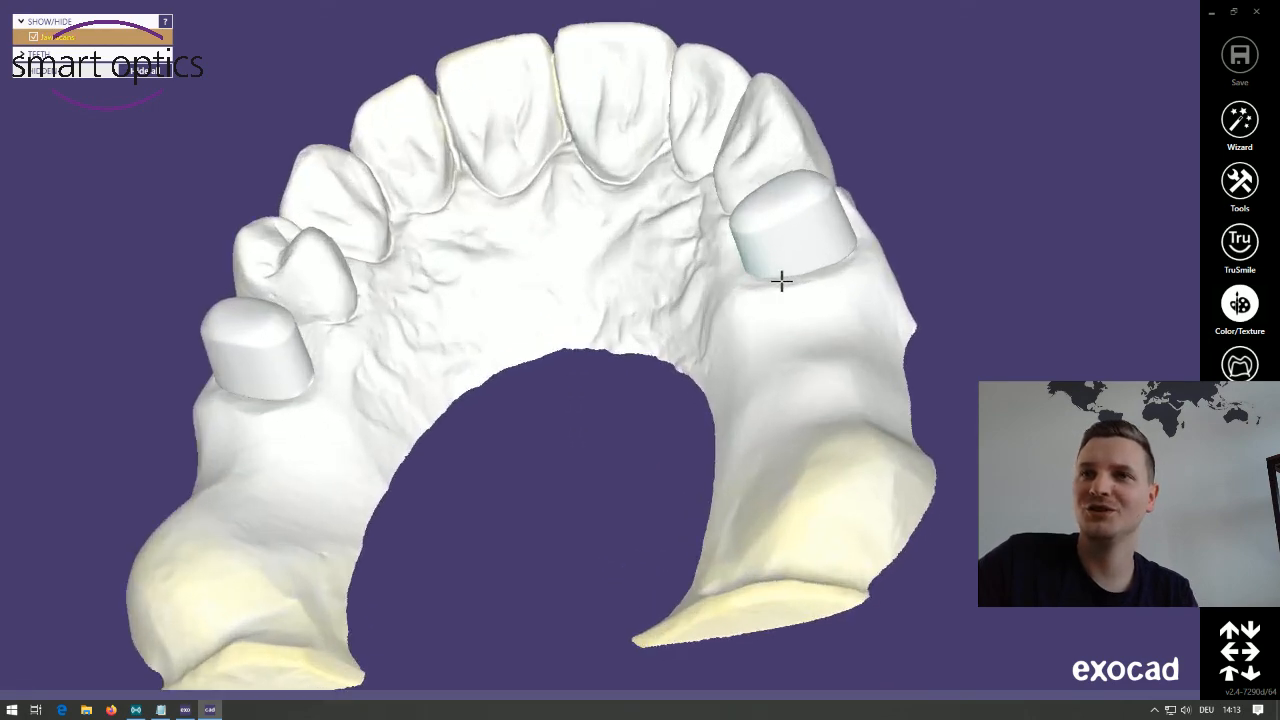
scroll(631, 386, down, 6)
right_drag(466, 423, 475, 427)
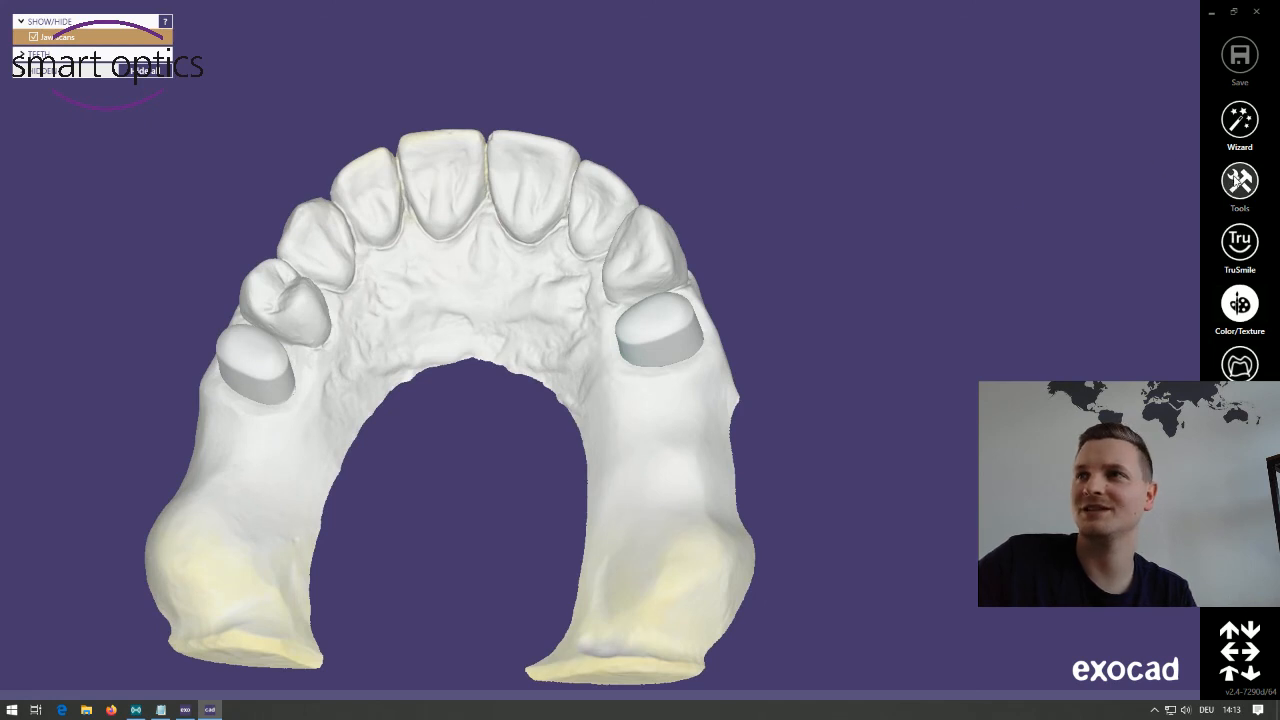
Switch from Expert mode back to the Wizard at margin line detection for tooth 15.
click(1238, 122)
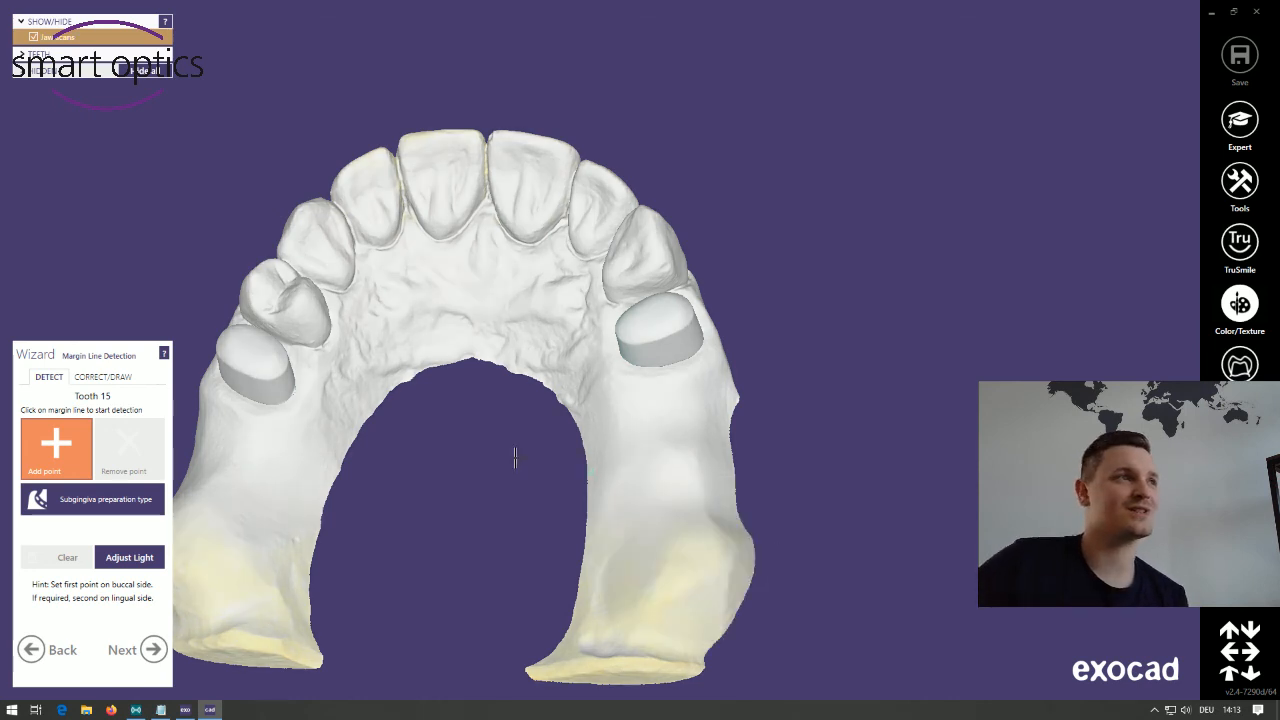
click(369, 413)
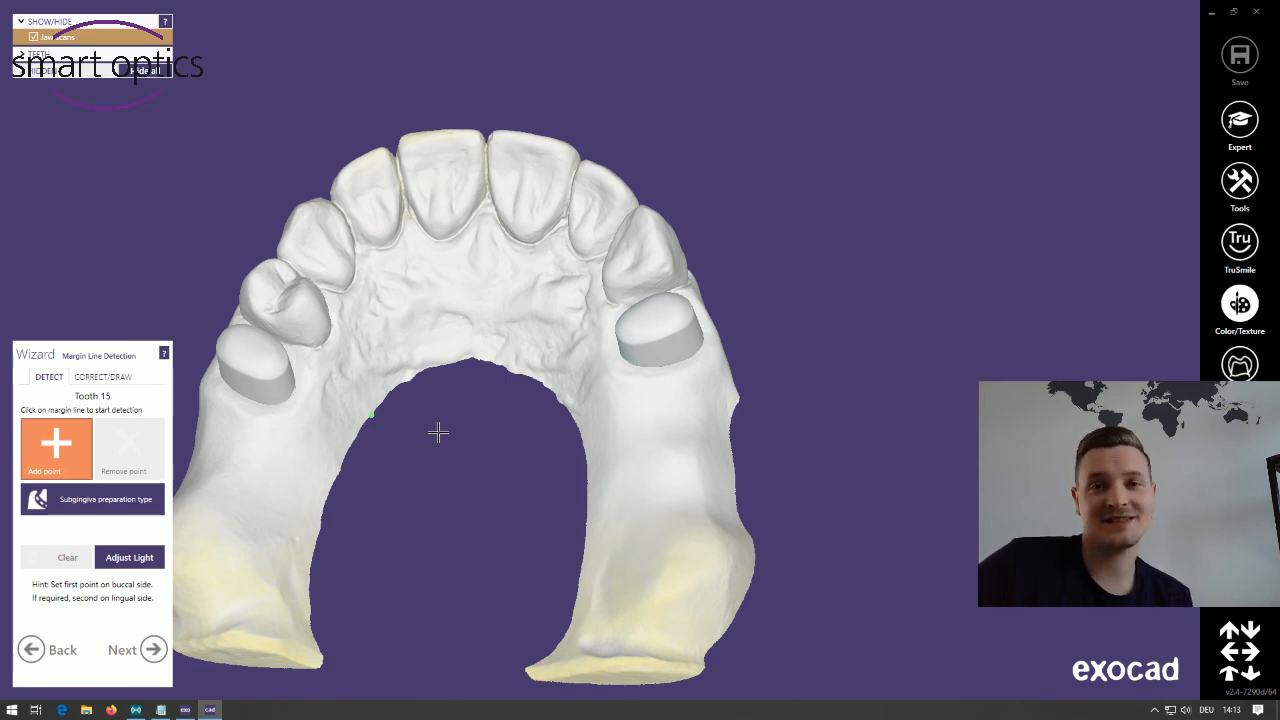
right_drag(448, 424, 446, 452)
middle_drag(439, 487, 606, 469)
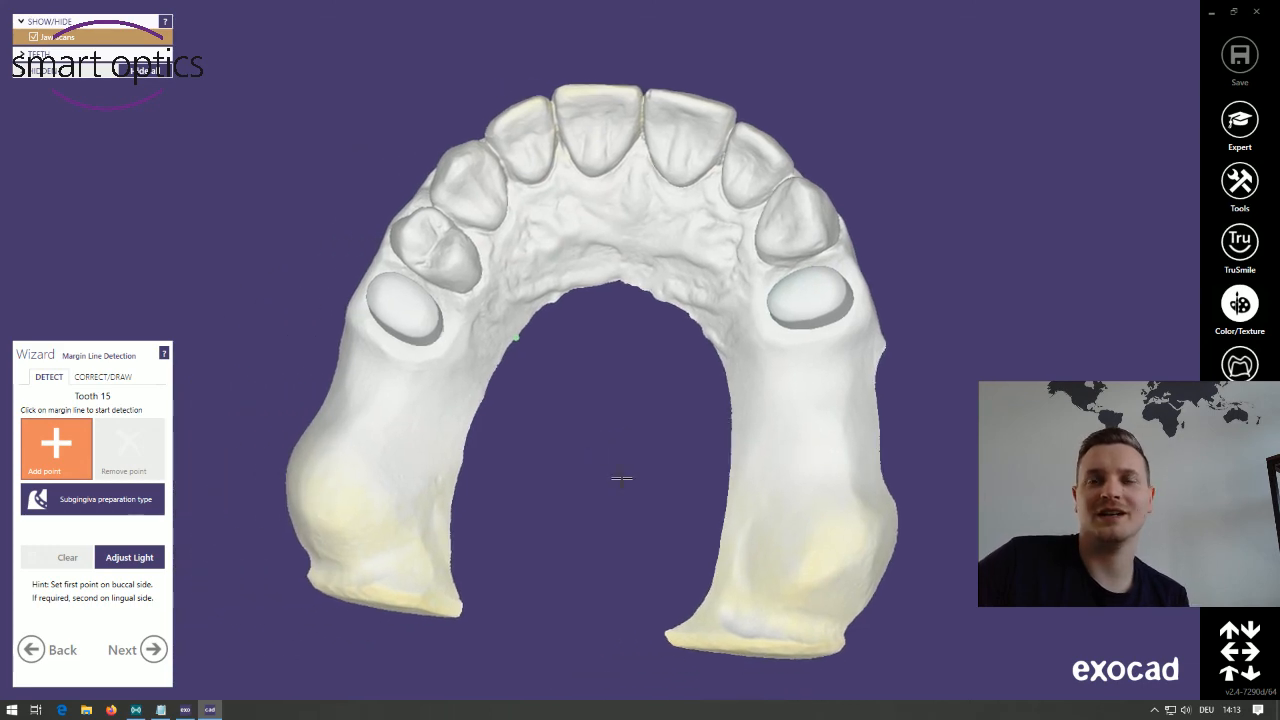